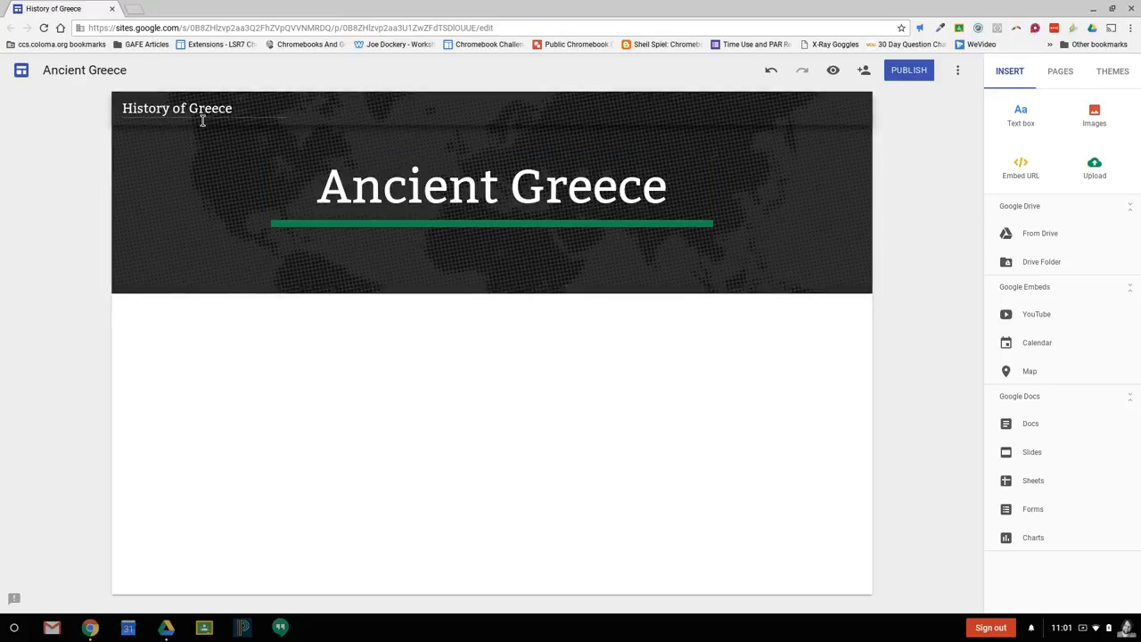
# Try the Title only and Banner header types on the Ancient Greece page and set the header to Large banner.
pyautogui.moveTo(312, 235)
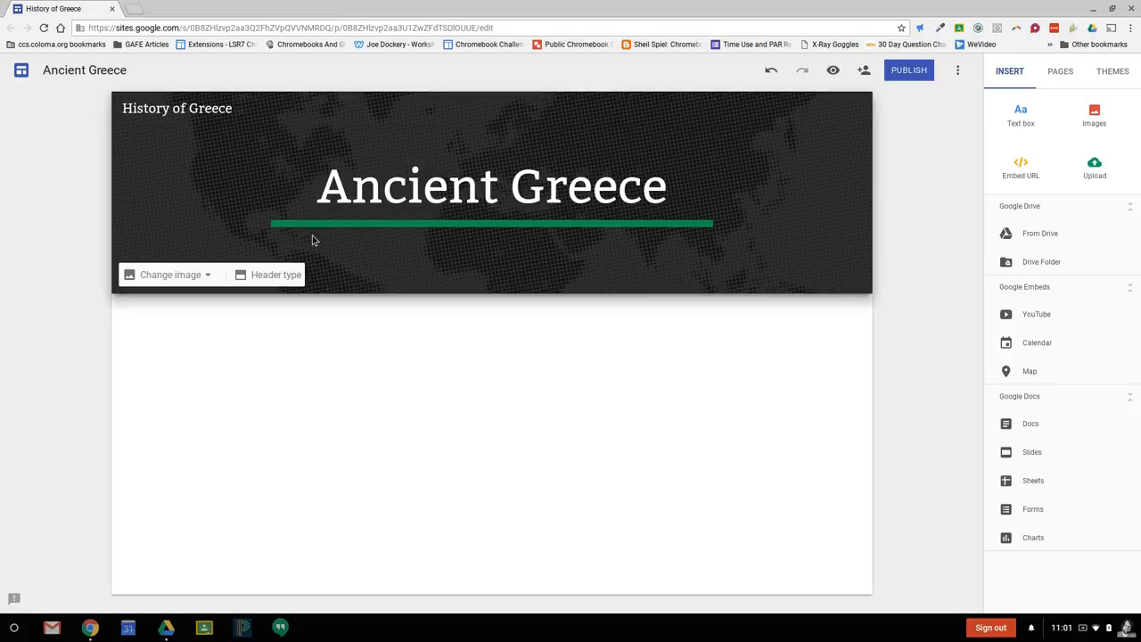
pyautogui.click(277, 278)
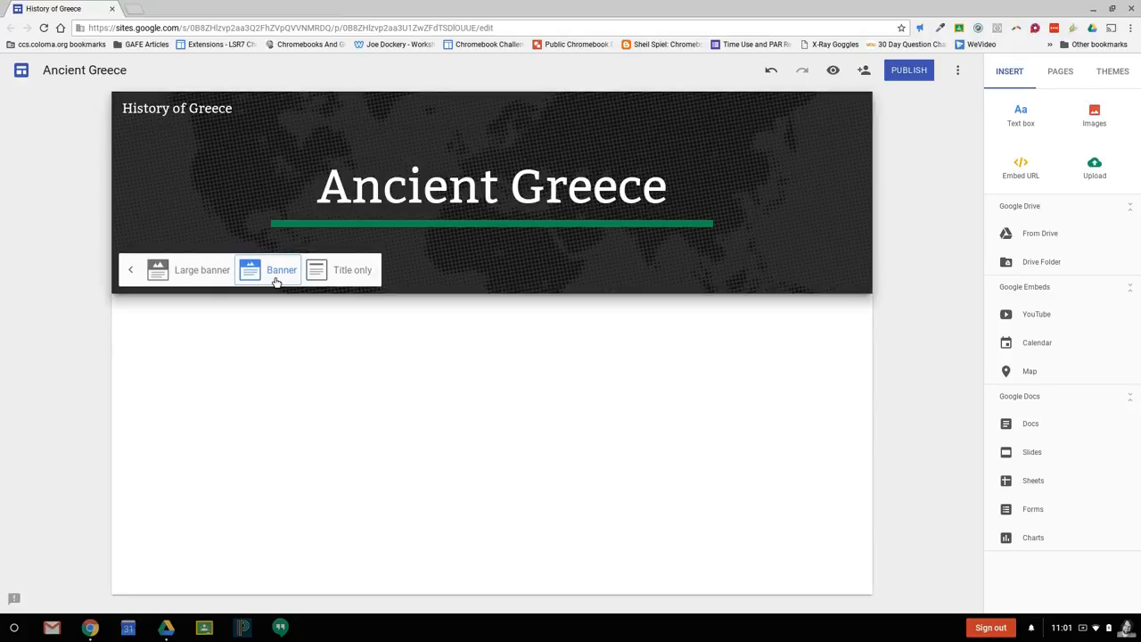
pyautogui.click(366, 275)
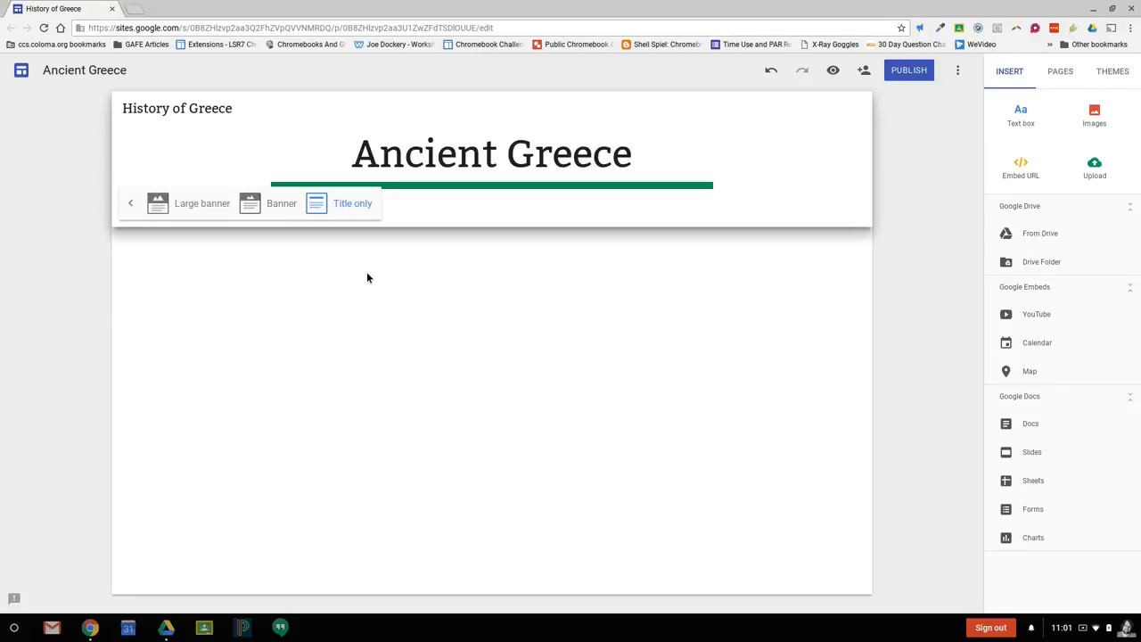
pyautogui.click(278, 212)
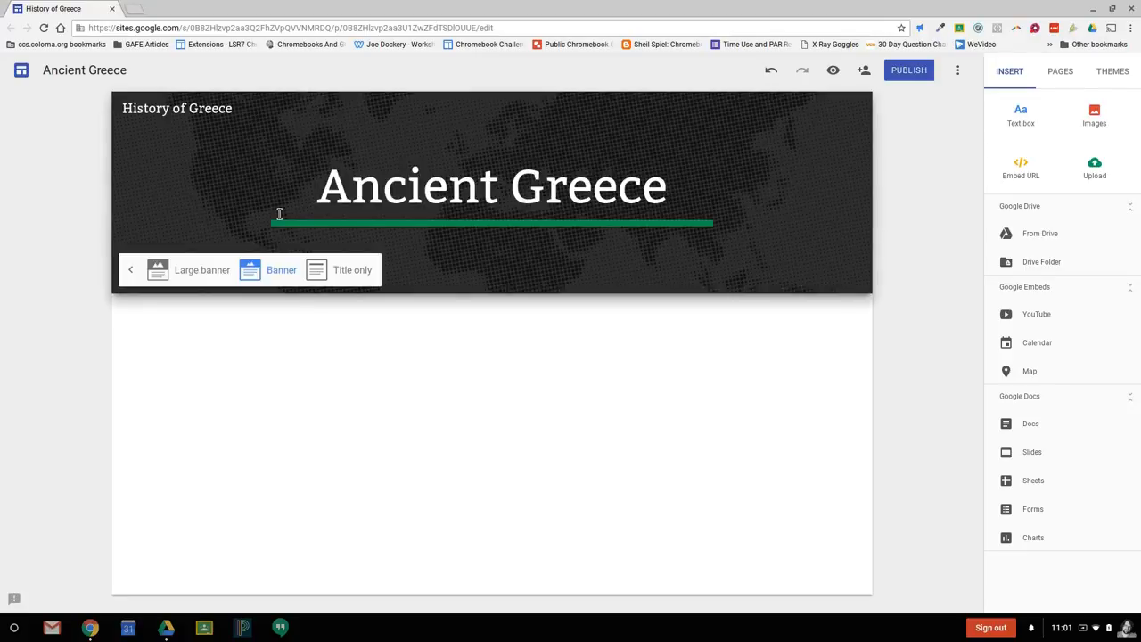
pyautogui.click(202, 272)
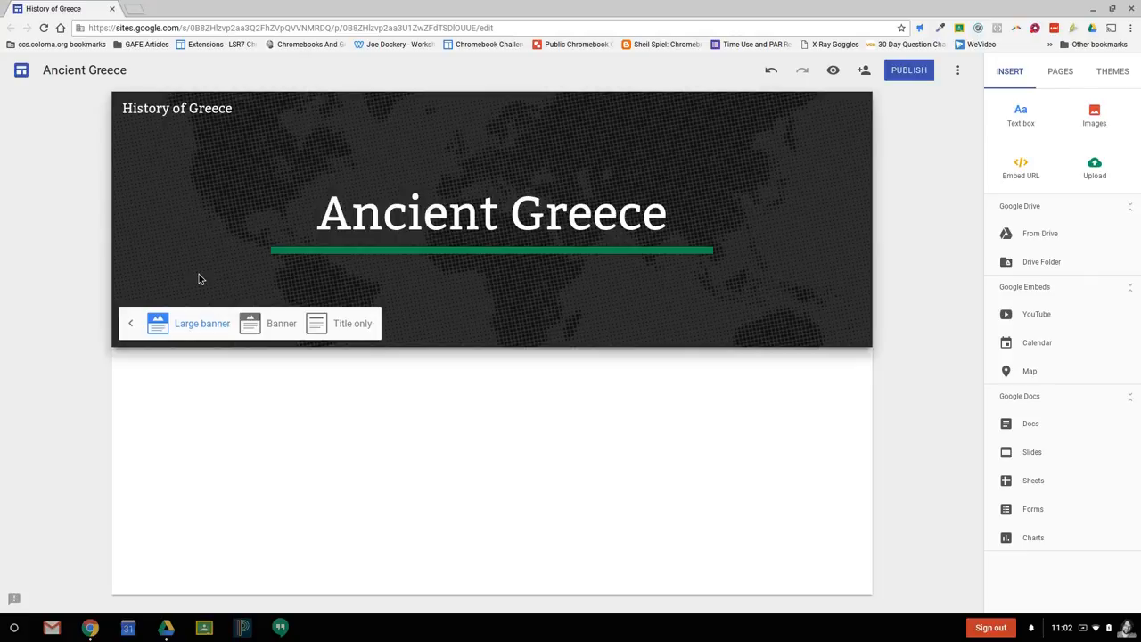
pyautogui.click(133, 326)
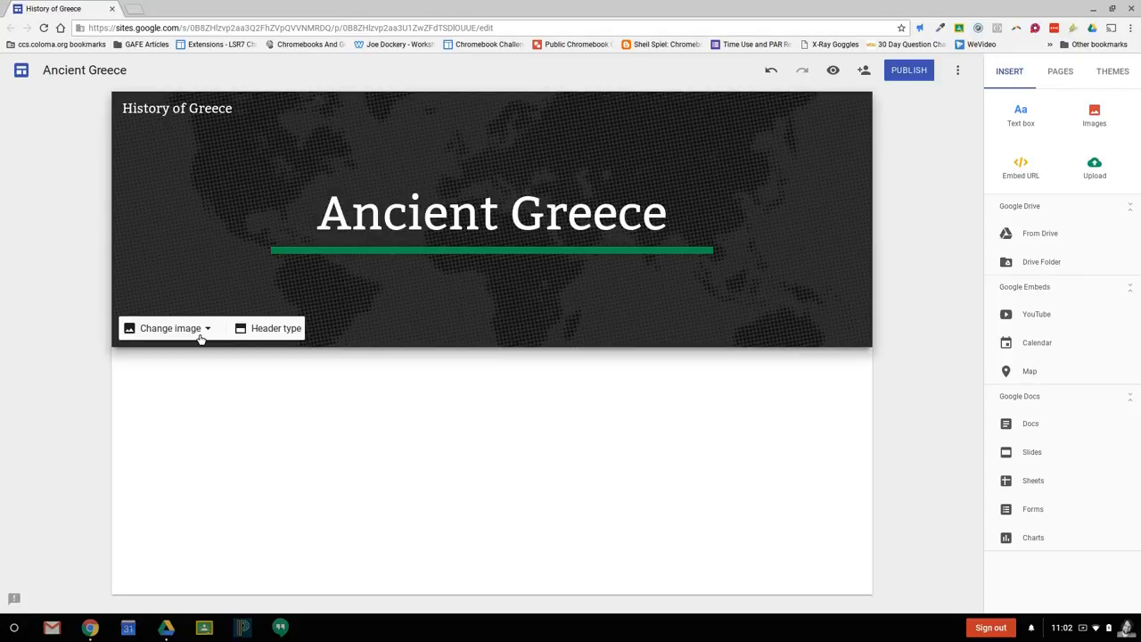
# Open the image selection for the page header and show the gallery of stock images.
pyautogui.click(195, 333)
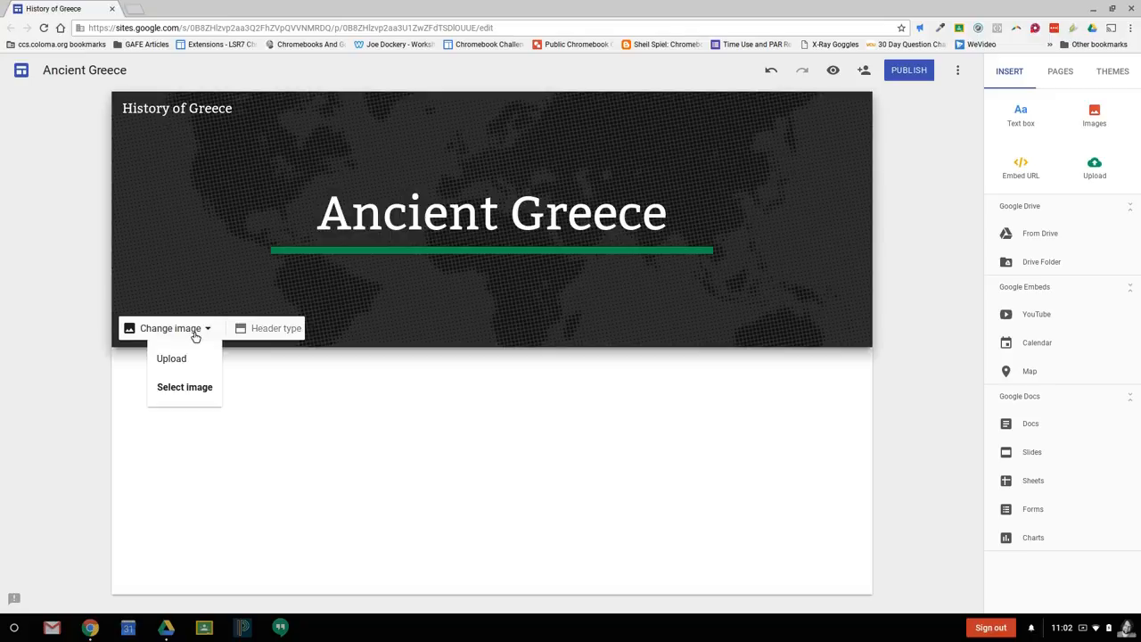
pyautogui.click(196, 389)
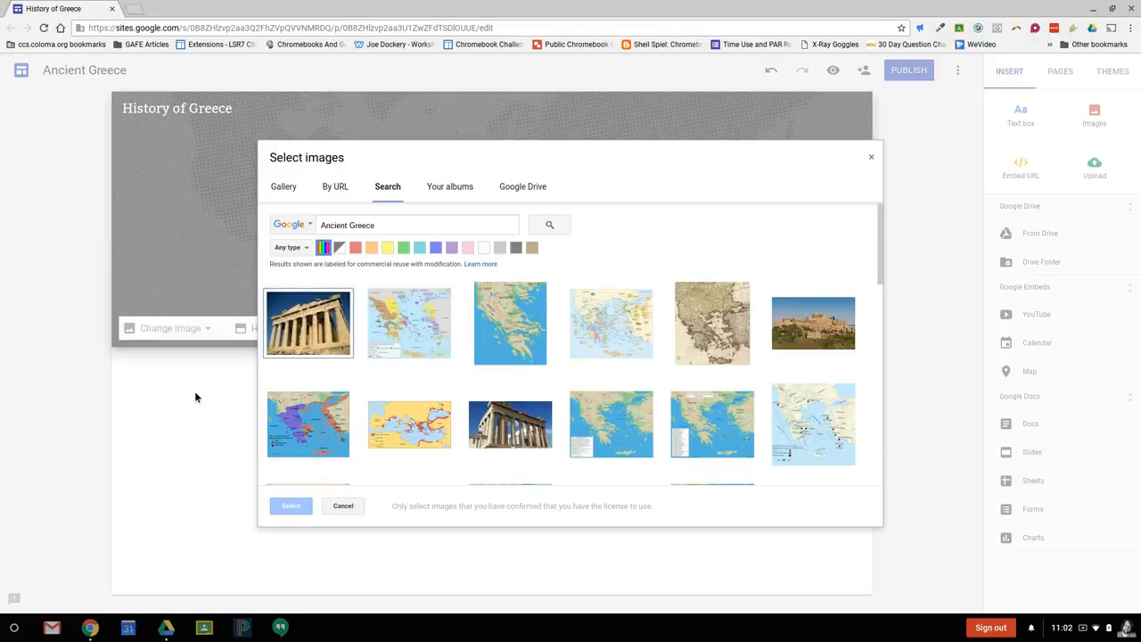
pyautogui.moveTo(322, 227); pyautogui.dragTo(411, 230)
pyautogui.click(295, 195)
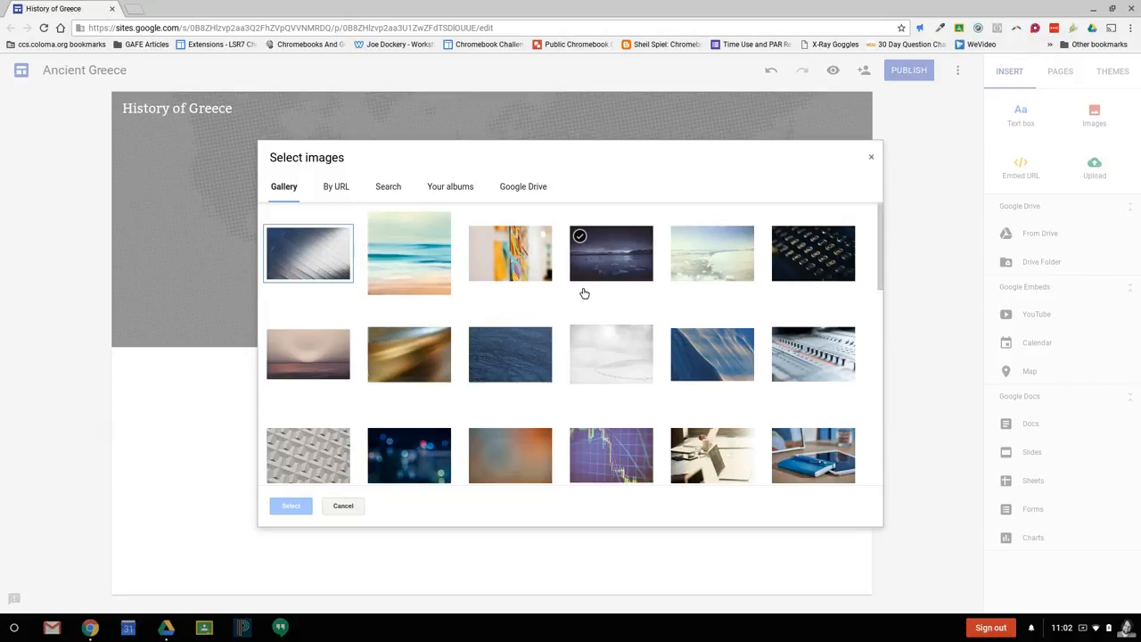
# Search Google for "Ancient Greece" images to use in the page header.
pyautogui.click(397, 188)
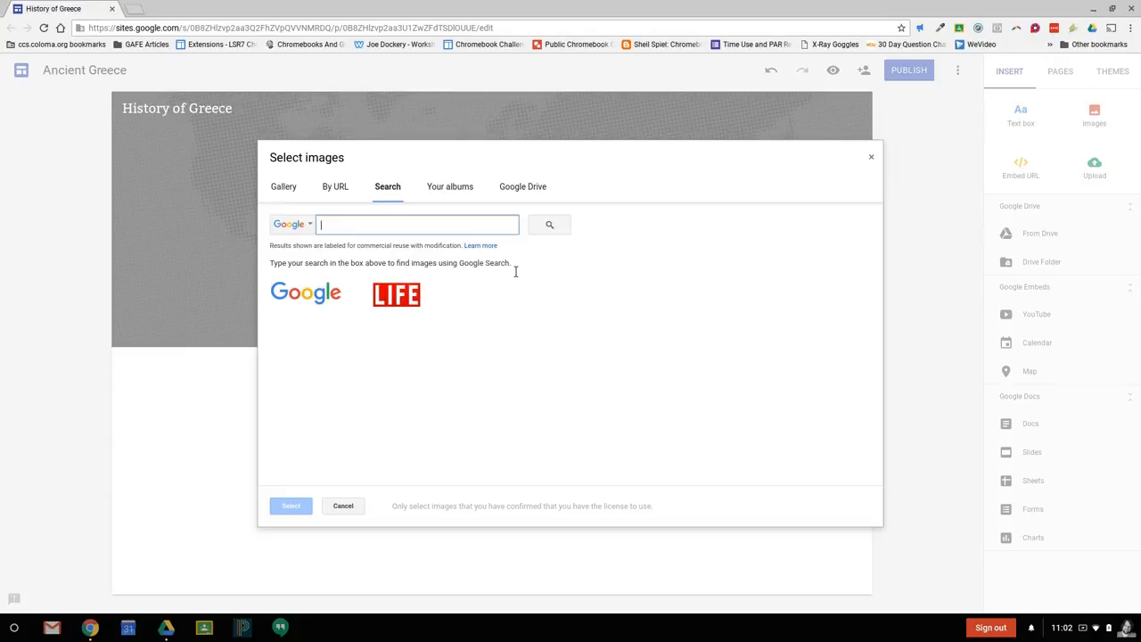
pyautogui.click(292, 224)
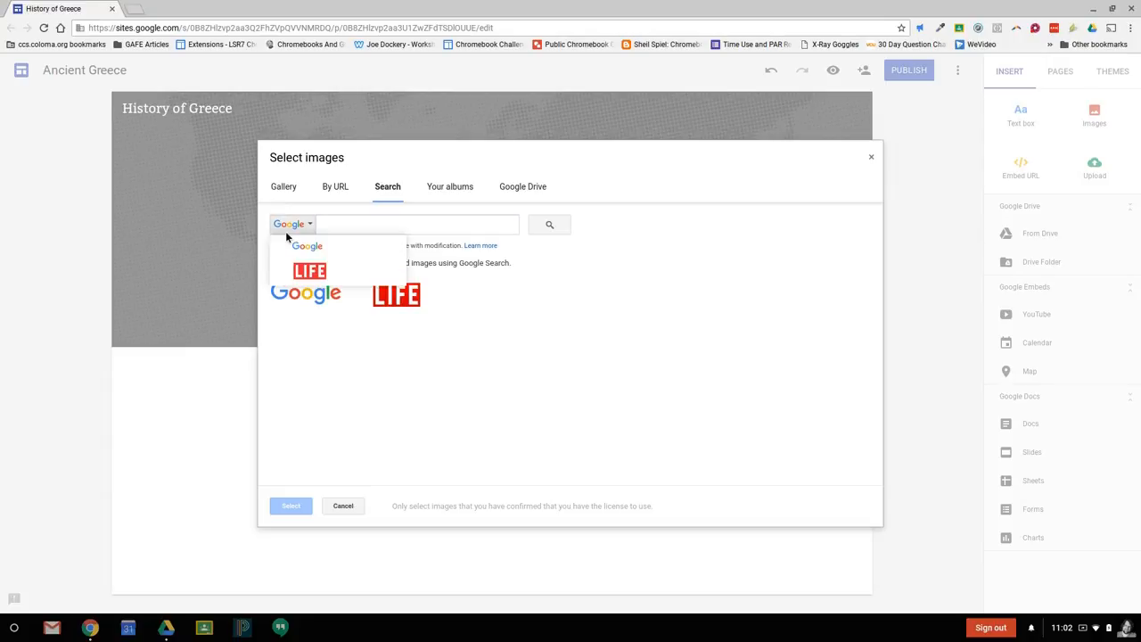
pyautogui.click(309, 249)
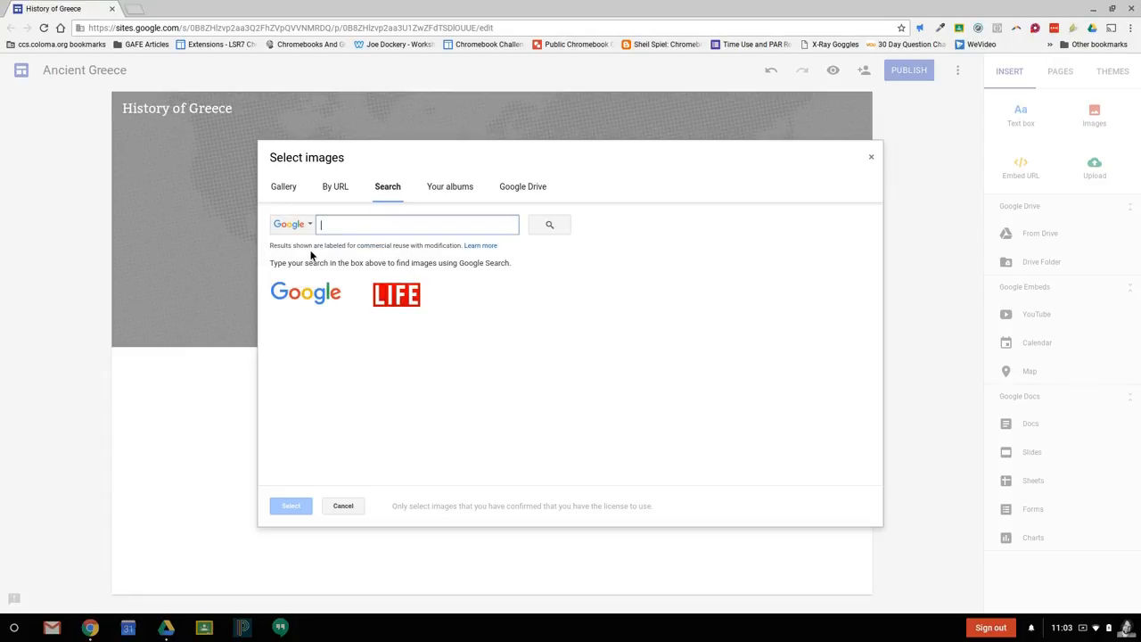
pyautogui.write('Ancient Greece')
pyautogui.click(547, 226)
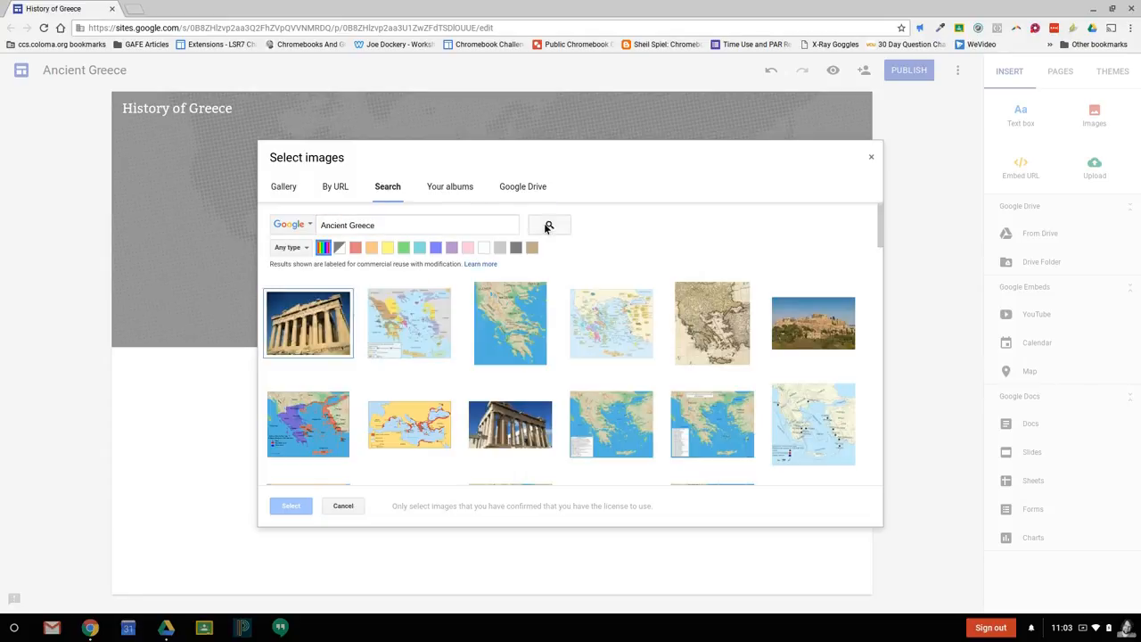
# Set the header image to the first temple photo in the search results after viewing its Wikipedia source page.
pyautogui.scroll(-1, 741, 376)
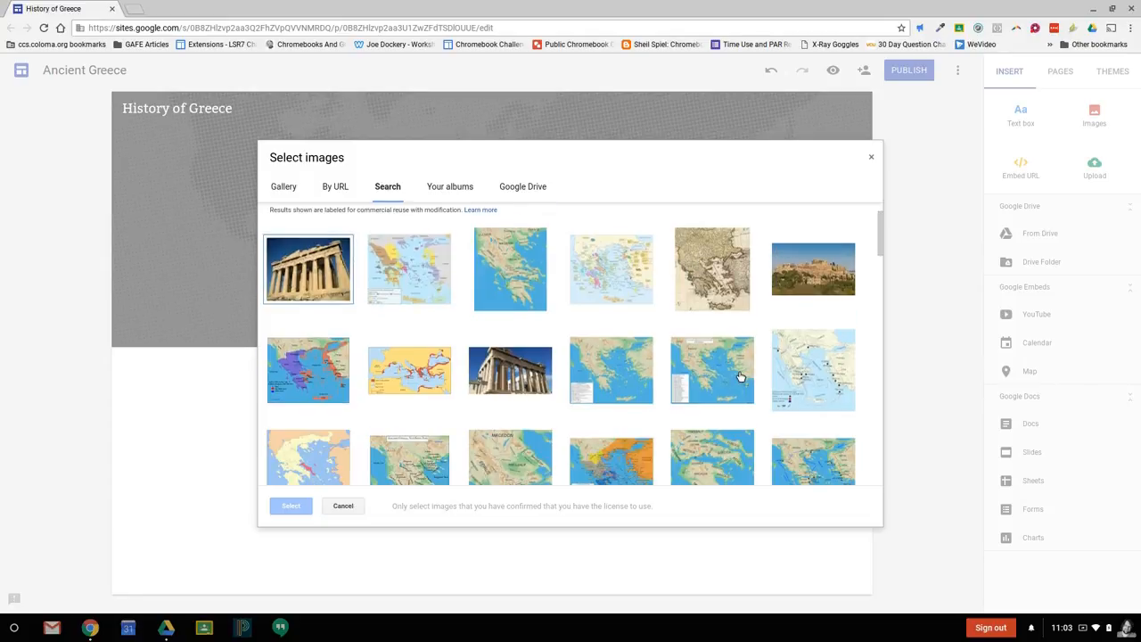
pyautogui.click(515, 392)
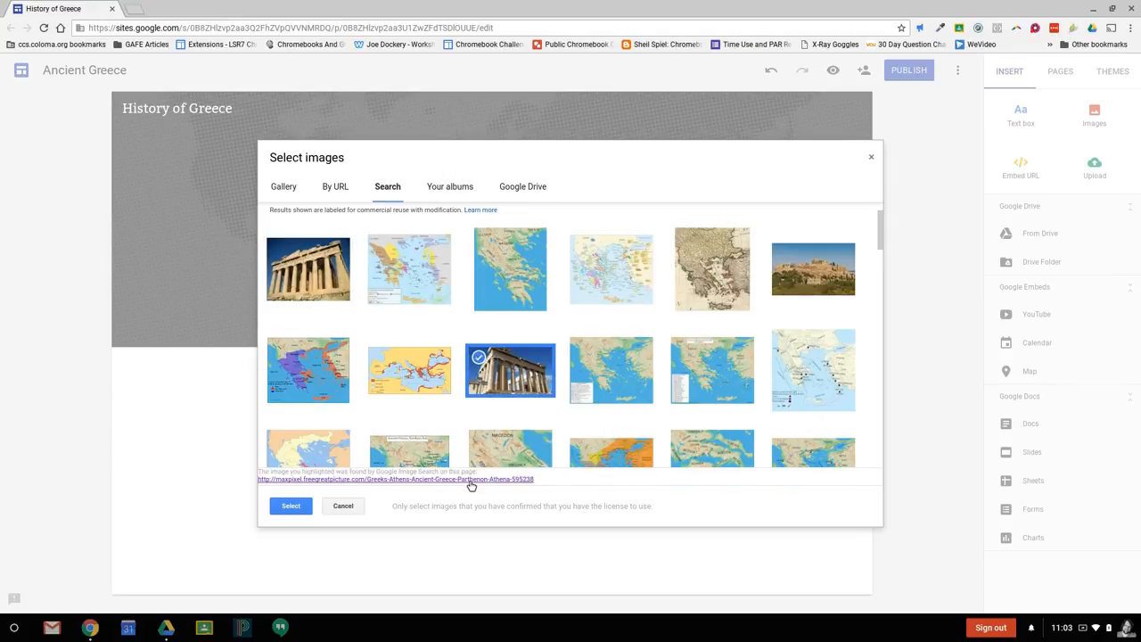
pyautogui.click(307, 284)
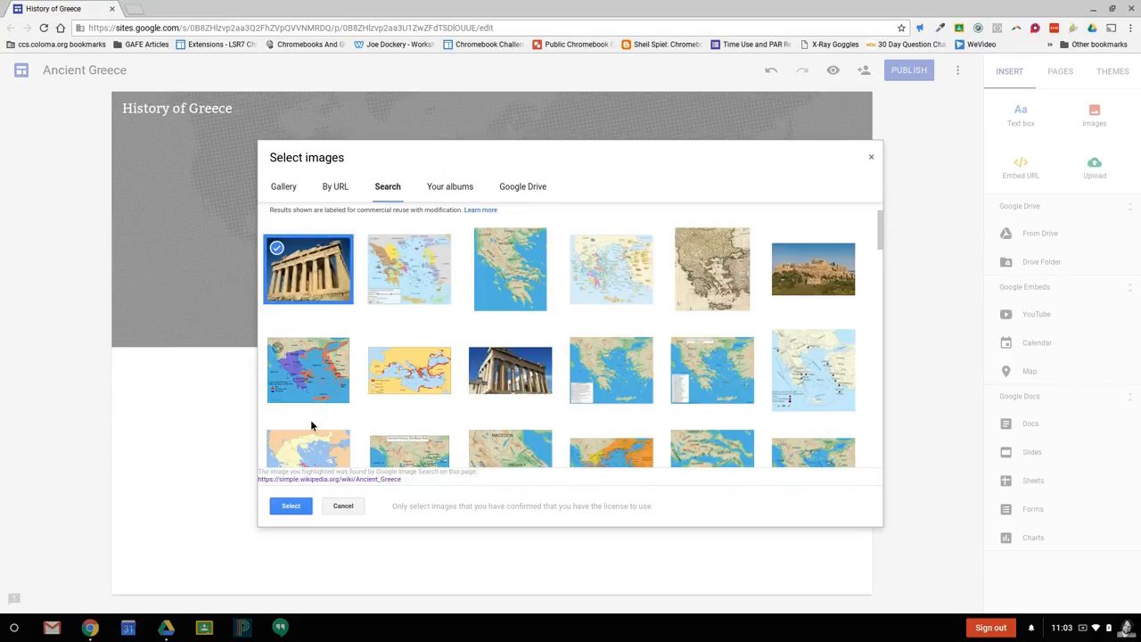
pyautogui.click(340, 482)
pyautogui.click(57, 8)
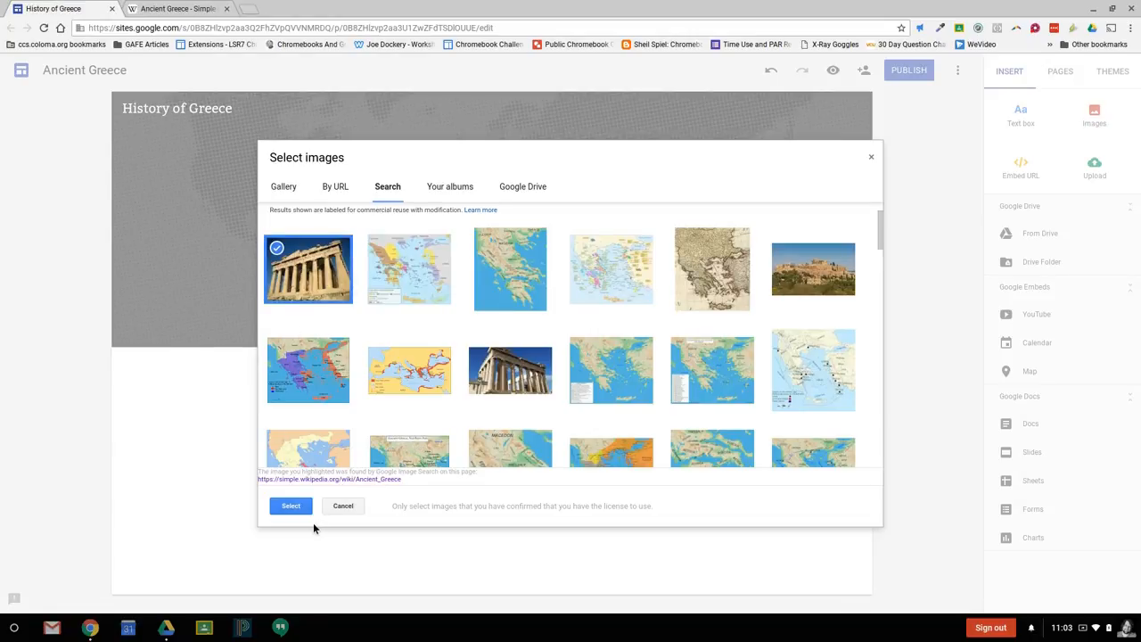
pyautogui.click(291, 506)
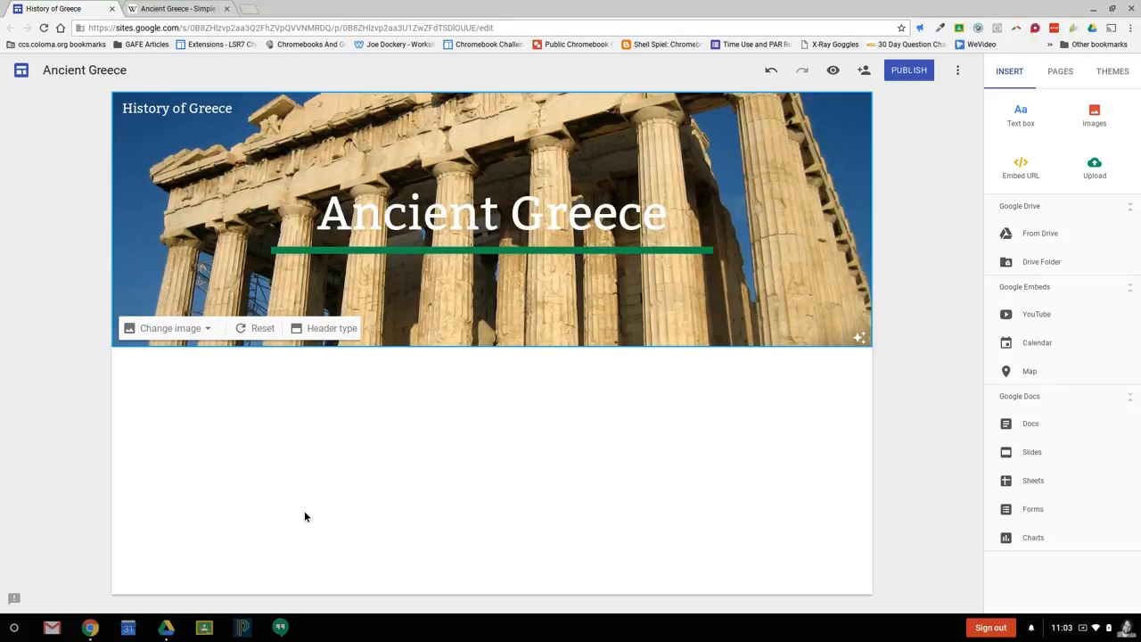
pyautogui.click(304, 513)
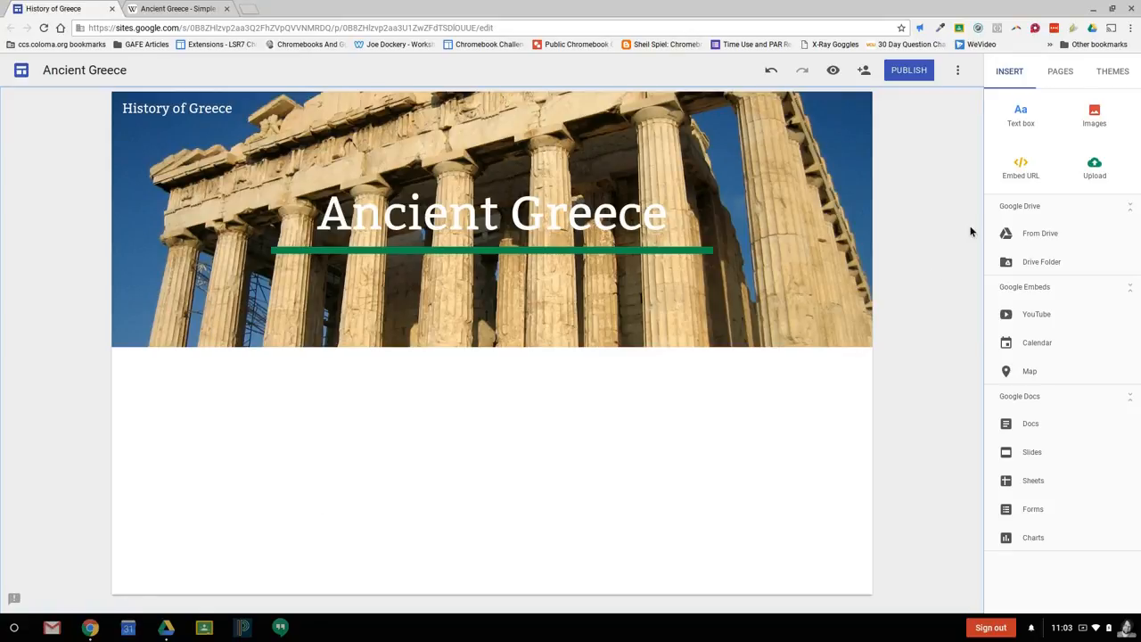
# Insert a text box below the header reading "History of Greece" and select all its text.
pyautogui.click(1023, 118)
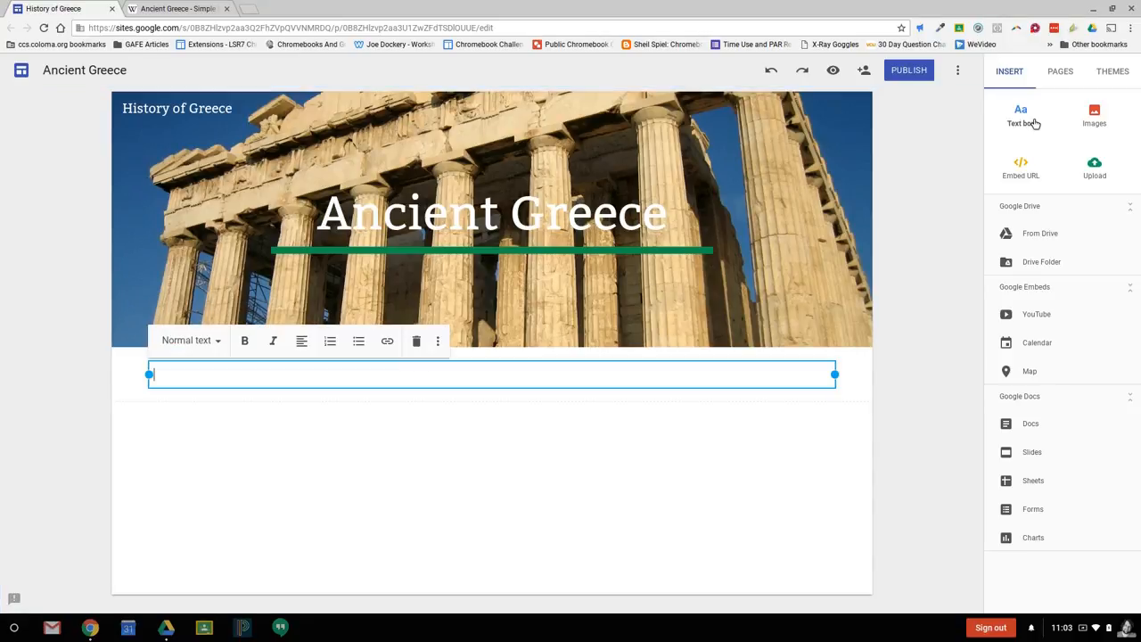
pyautogui.write('History of Greece')
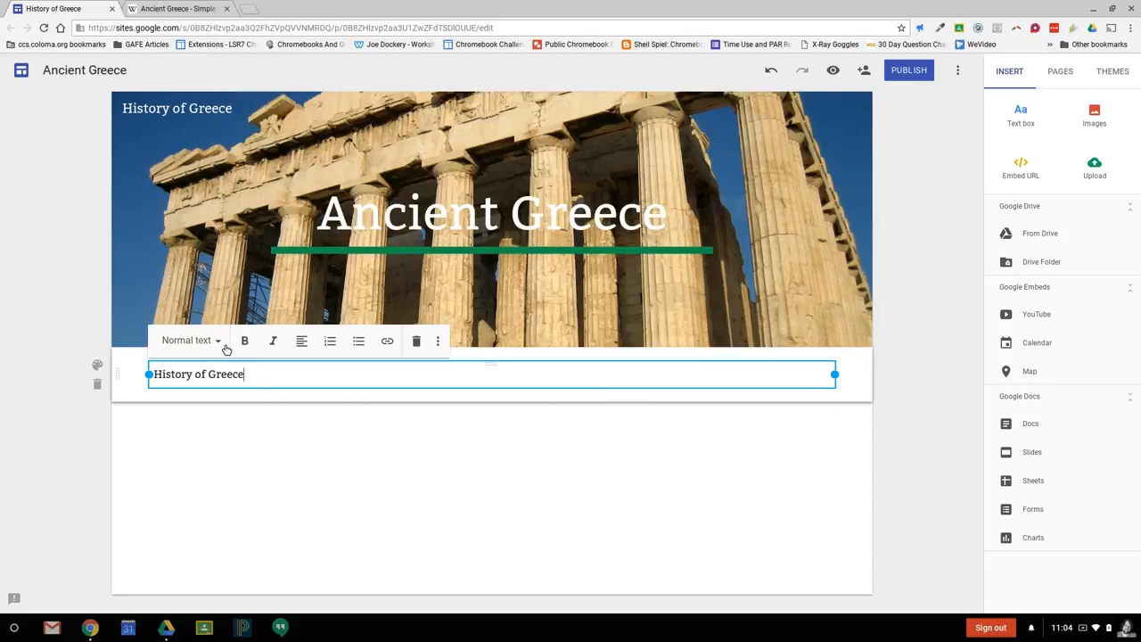
pyautogui.hotkey('ctrl', 'a')
# Try bold, italic and right alignment on the "History of Greece" text box, and restore plain left-aligned text.
pyautogui.click(249, 350)
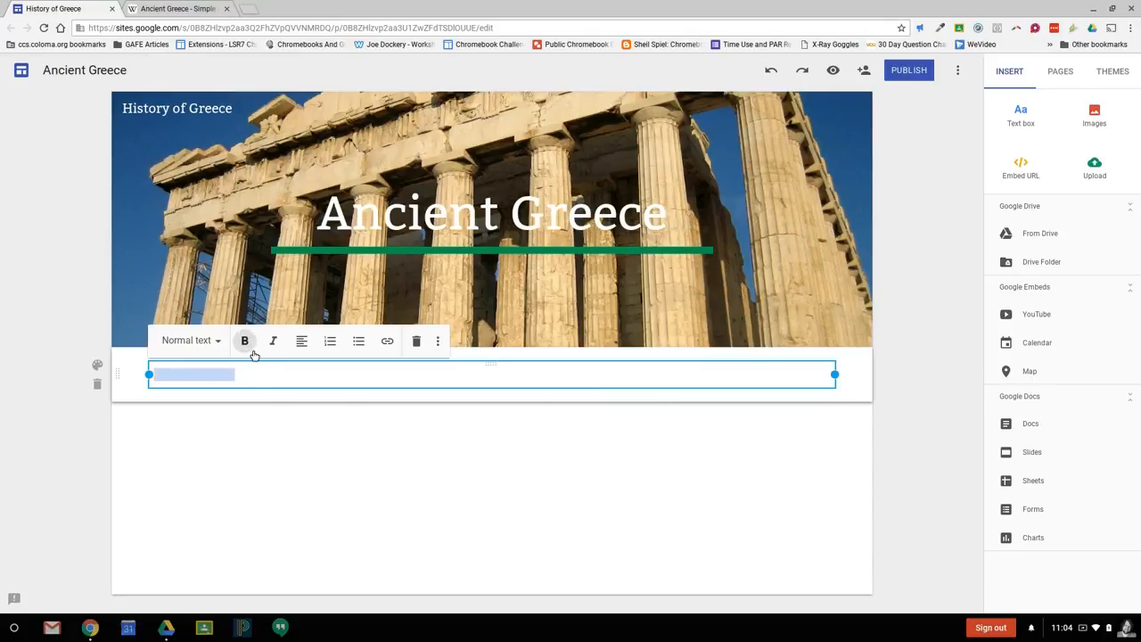
pyautogui.click(278, 349)
pyautogui.click(302, 342)
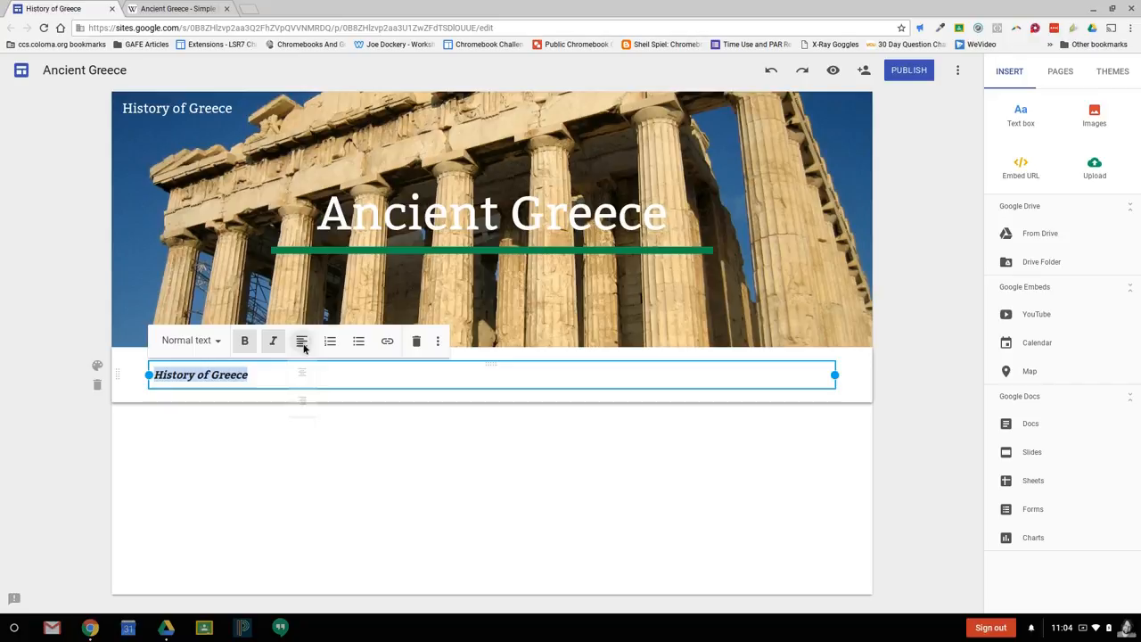
pyautogui.click(309, 402)
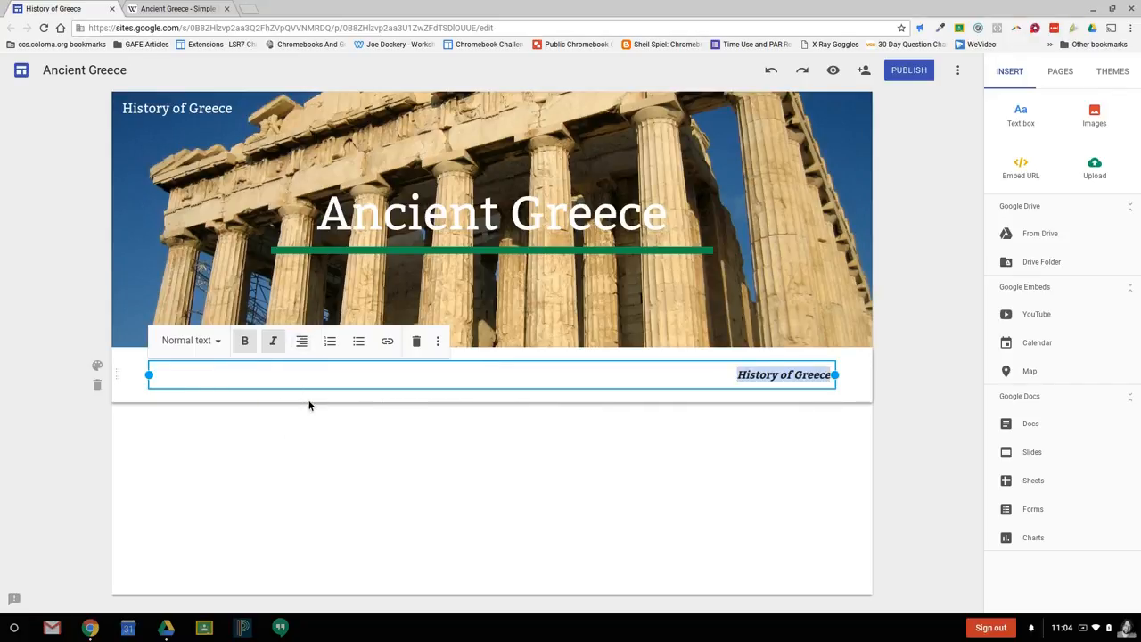
pyautogui.click(303, 342)
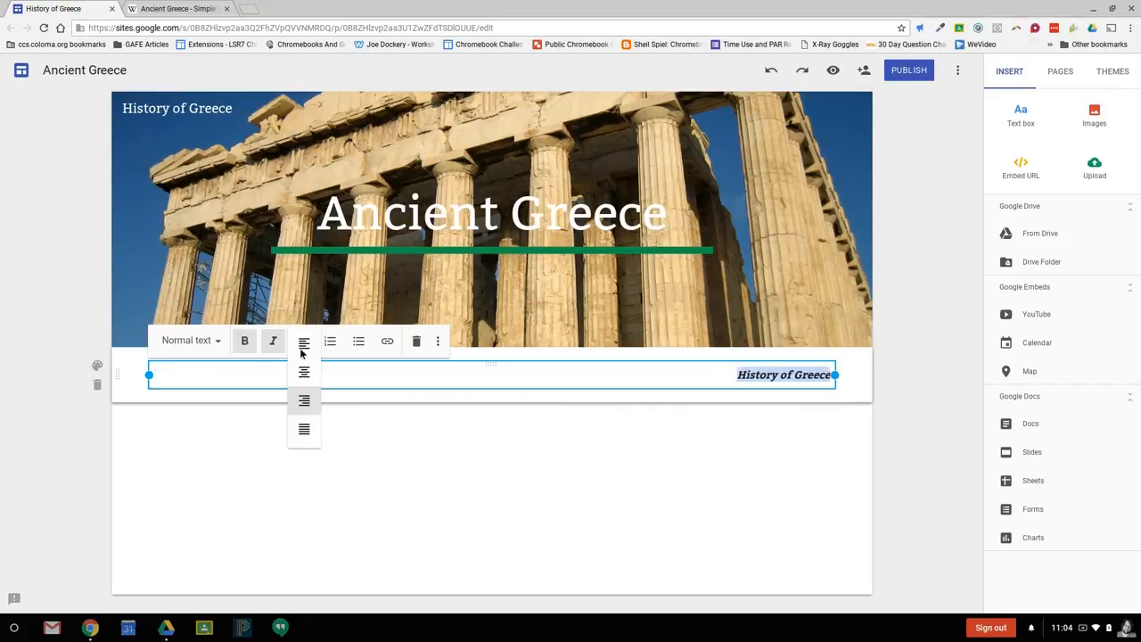
pyautogui.click(302, 350)
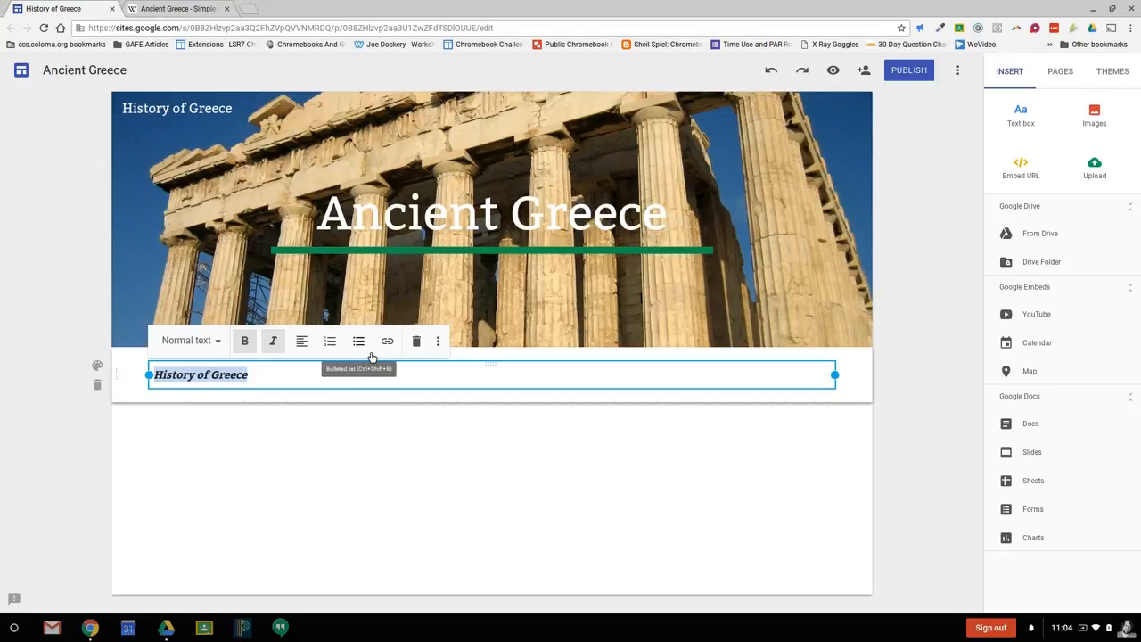
pyautogui.click(273, 340)
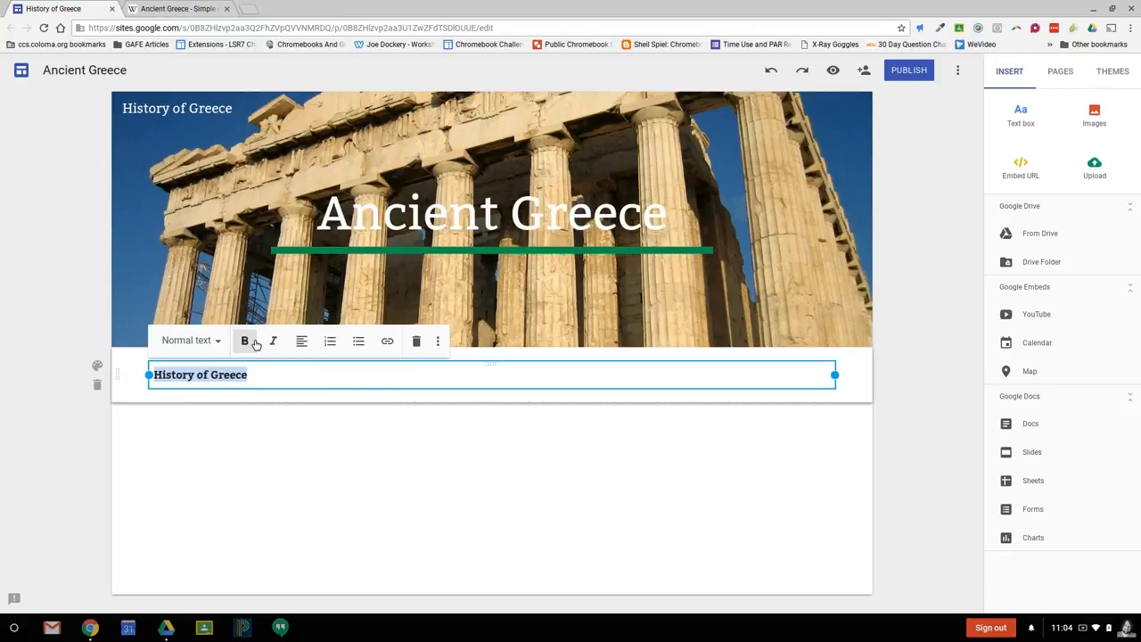
pyautogui.click(245, 341)
# Apply the Title style to the "History of Greece" text below the header and deselect the text box.
pyautogui.click(223, 344)
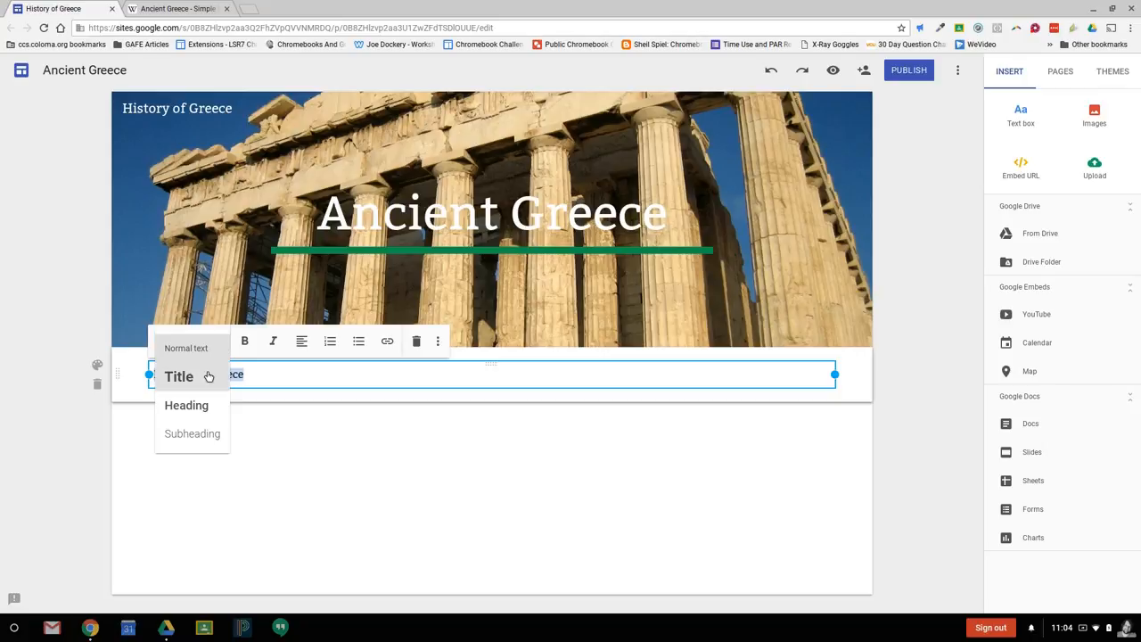
pyautogui.click(207, 376)
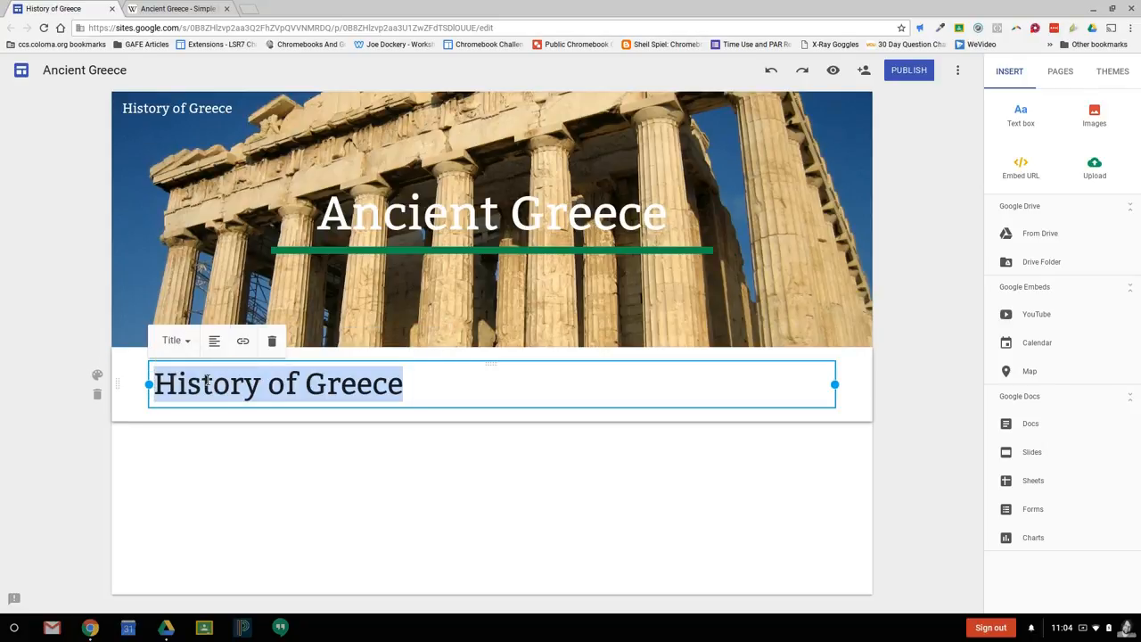
pyautogui.press('Right')
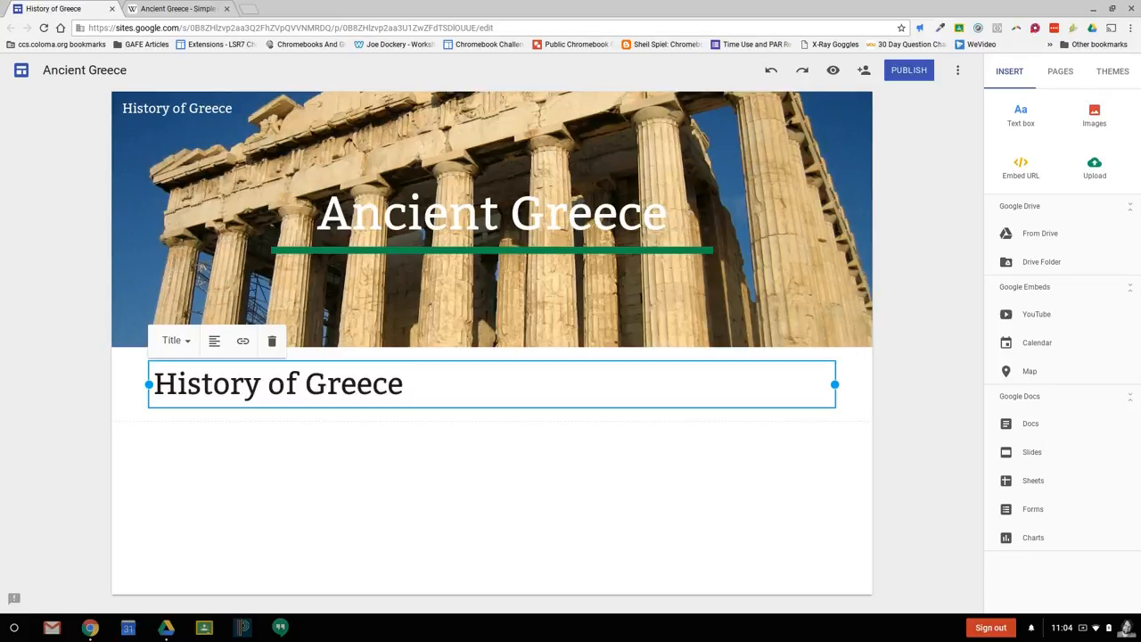
pyautogui.click(630, 538)
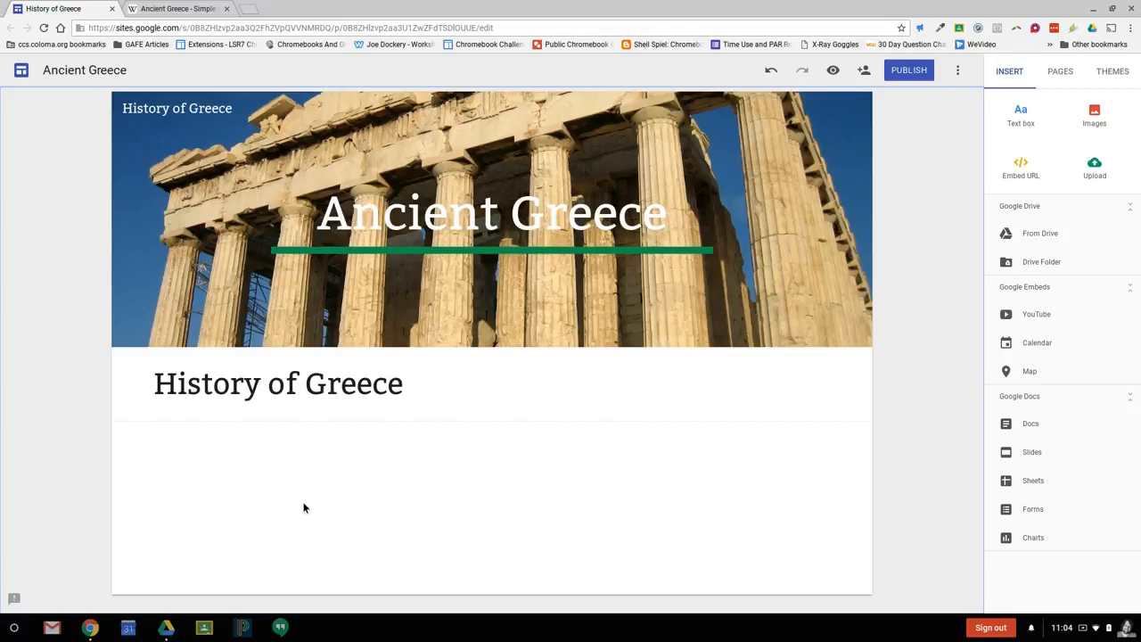
# Insert a text box below the "History of Greece" title and begin it with "Welcome to my History of Greece website. On this".
pyautogui.doubleClick(217, 504)
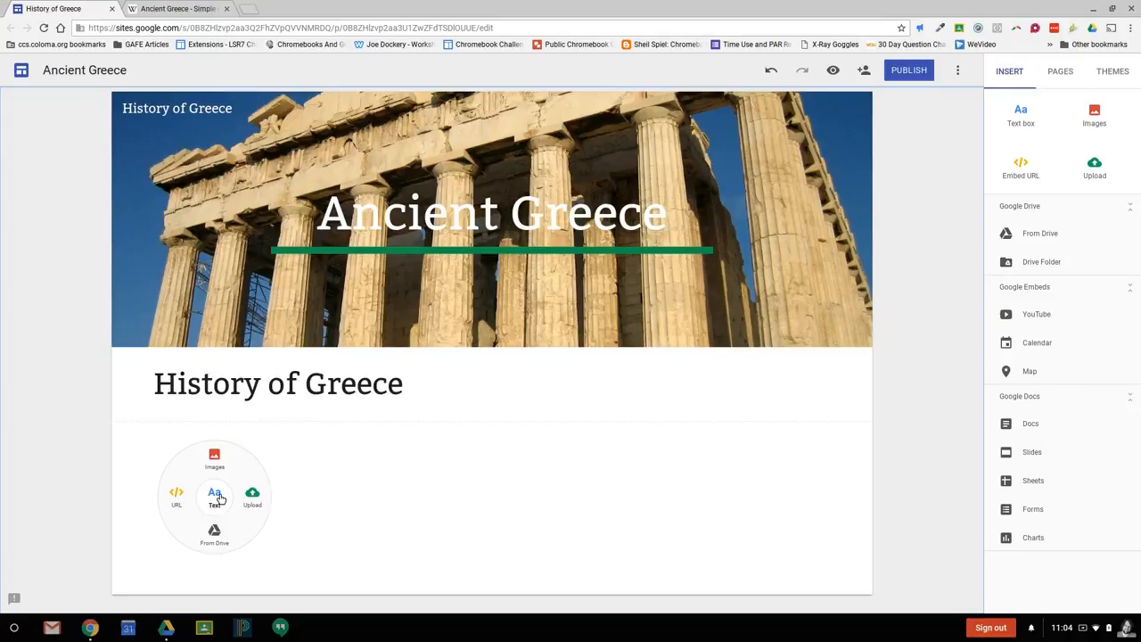
pyautogui.click(216, 495)
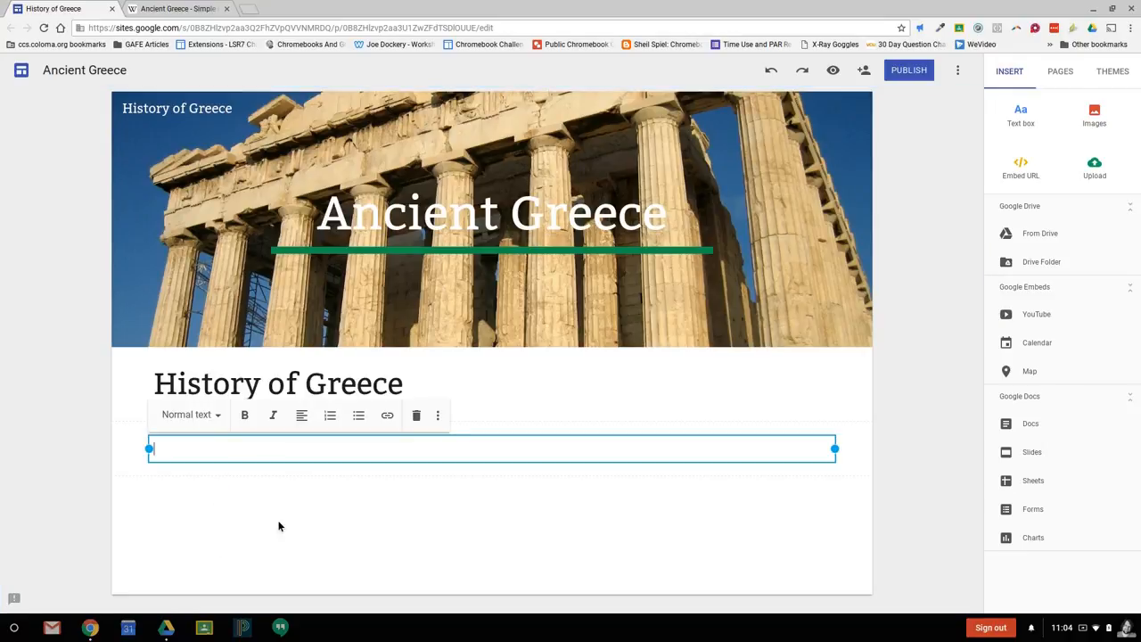
pyautogui.write('Welcome to my History of Gre')
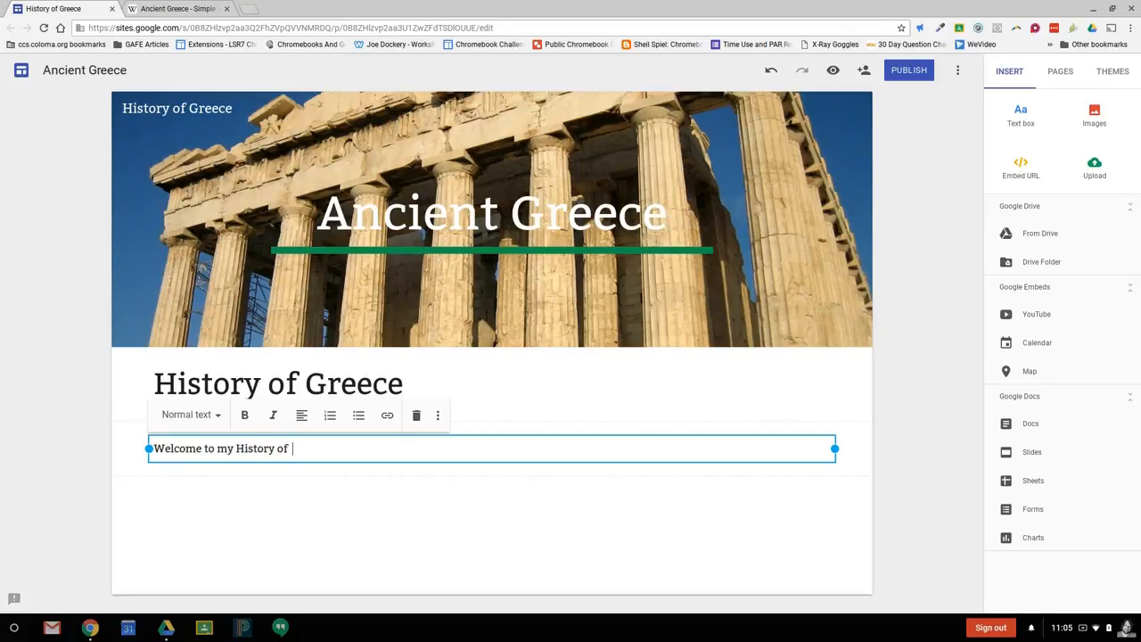
pyautogui.write('website. On this ')
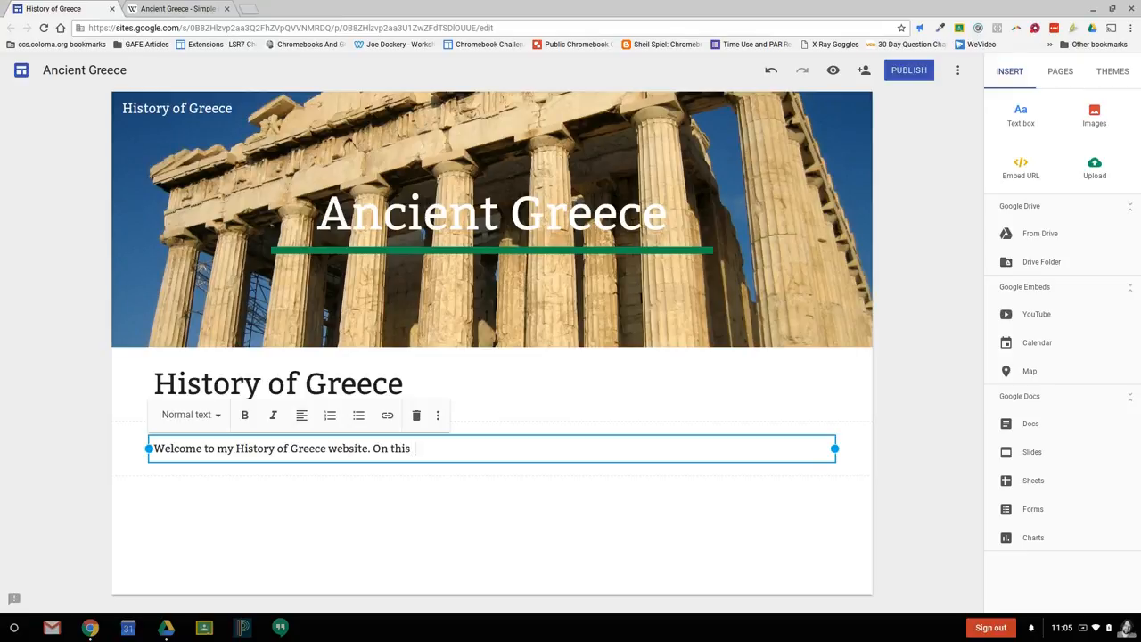
# Continue the introduction with "website, you will find some historical information about Ancient Greece and the way of".
pyautogui.write('website, you will find some historical informati')
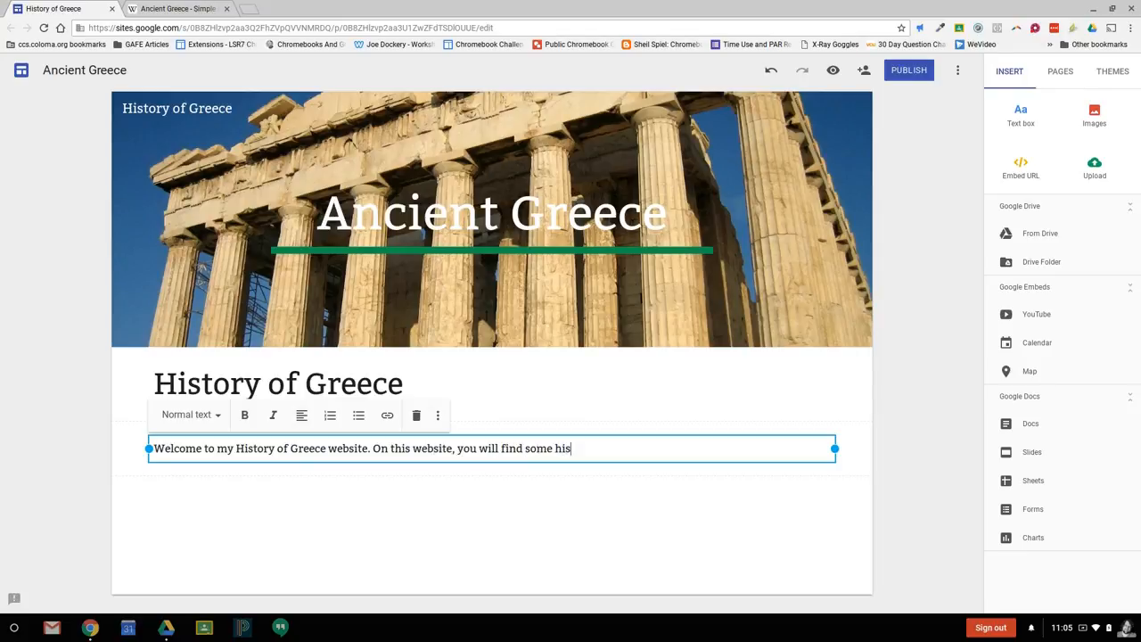
pyautogui.write('on about ancient')
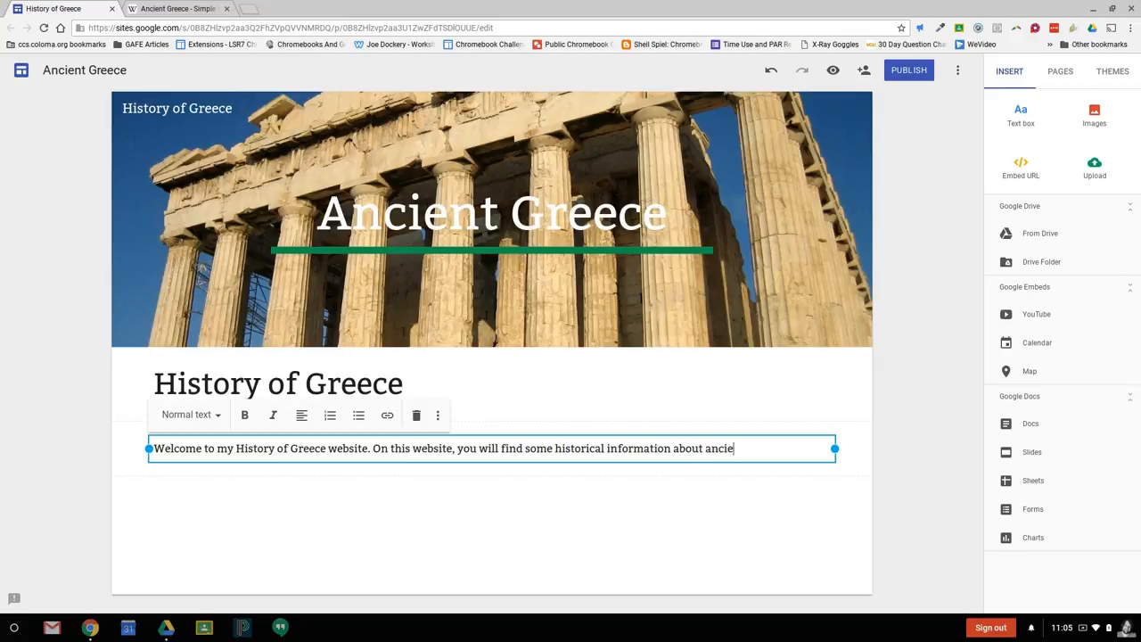
pyautogui.press('BackSpace')
pyautogui.press('BackSpace')
pyautogui.press('BackSpace')
pyautogui.press('BackSpace')
pyautogui.press('BackSpace')
pyautogui.press('BackSpace')
pyautogui.press('BackSpace')
pyautogui.press('BackSpace')
pyautogui.write('Ancient Greece and the way of')
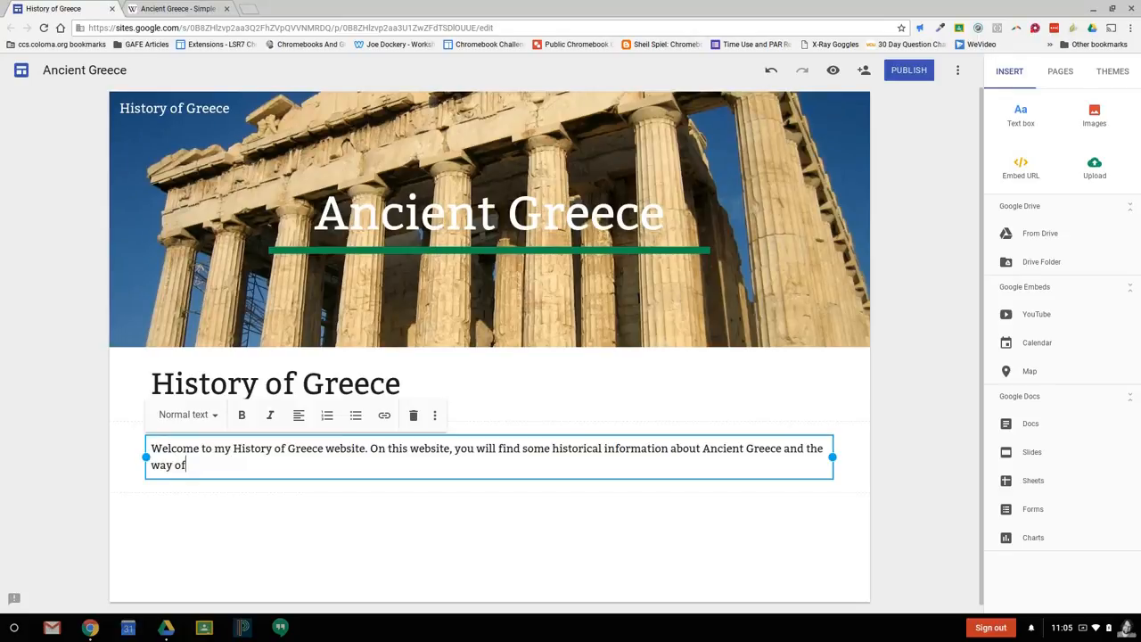
# Finish the introduction with "life for the Ancient Greeks. This site is intended to help you learn more about Ancient Greece.".
pyautogui.write(' life for the a')
pyautogui.press('BackSpace')
pyautogui.write('Ancient Greeks. This site i s')
pyautogui.press('BackSpace')
pyautogui.press('BackSpace')
pyautogui.write('s intended ')
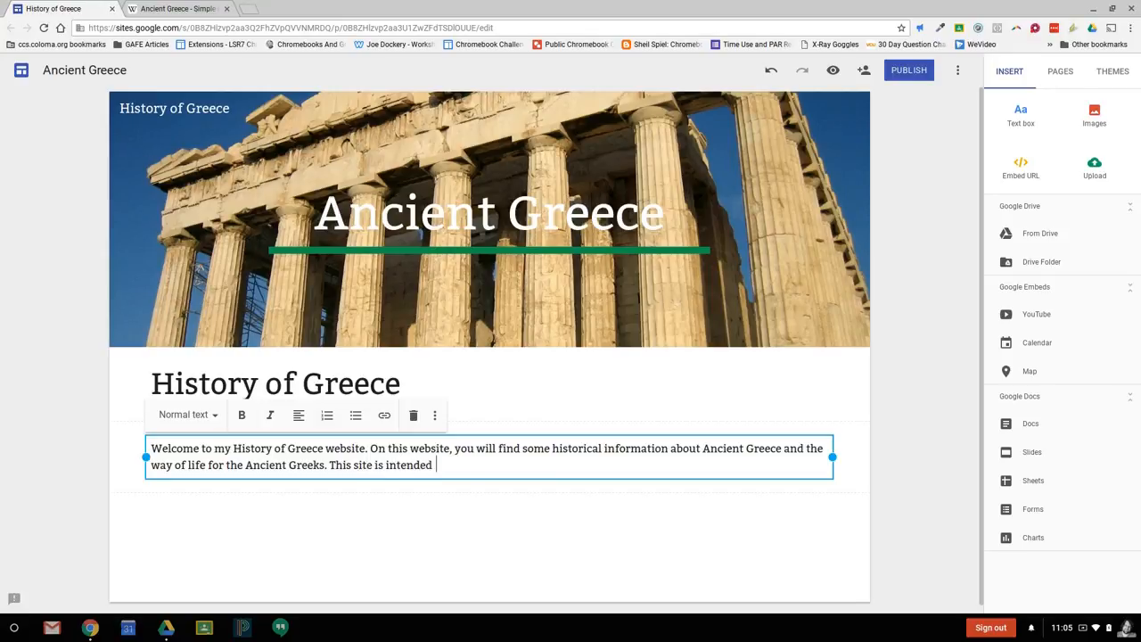
pyautogui.write('to help you learn more about Ancient Greece.')
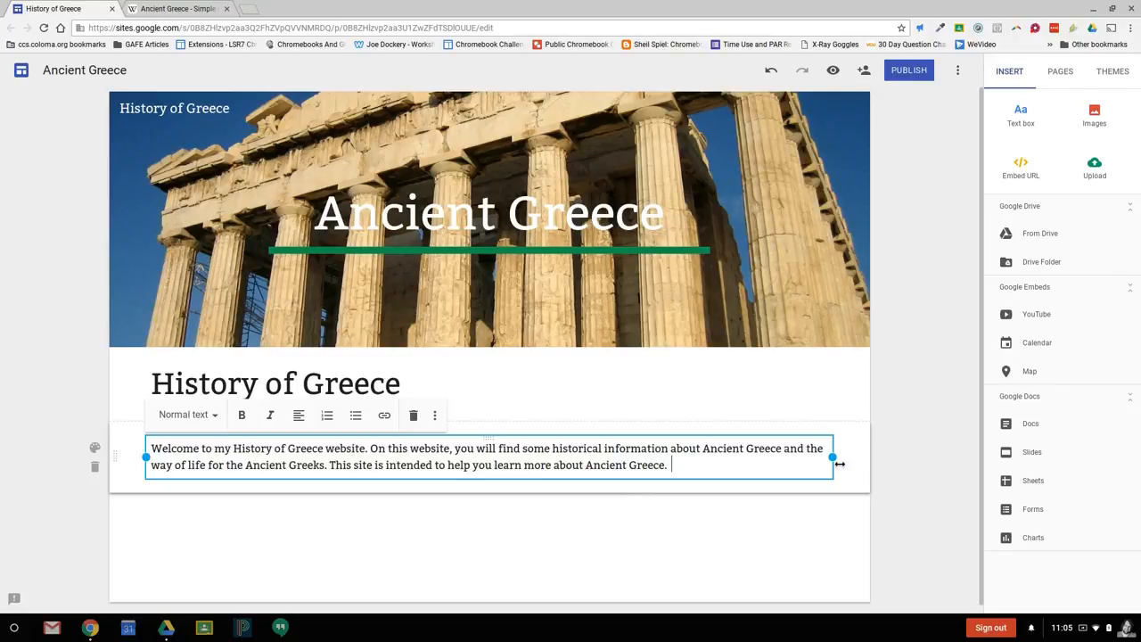
# Narrow the introduction text box to about half the page width, try the Heading style, and apply the Subheading style to its text.
pyautogui.moveTo(838, 462); pyautogui.dragTo(469, 467)
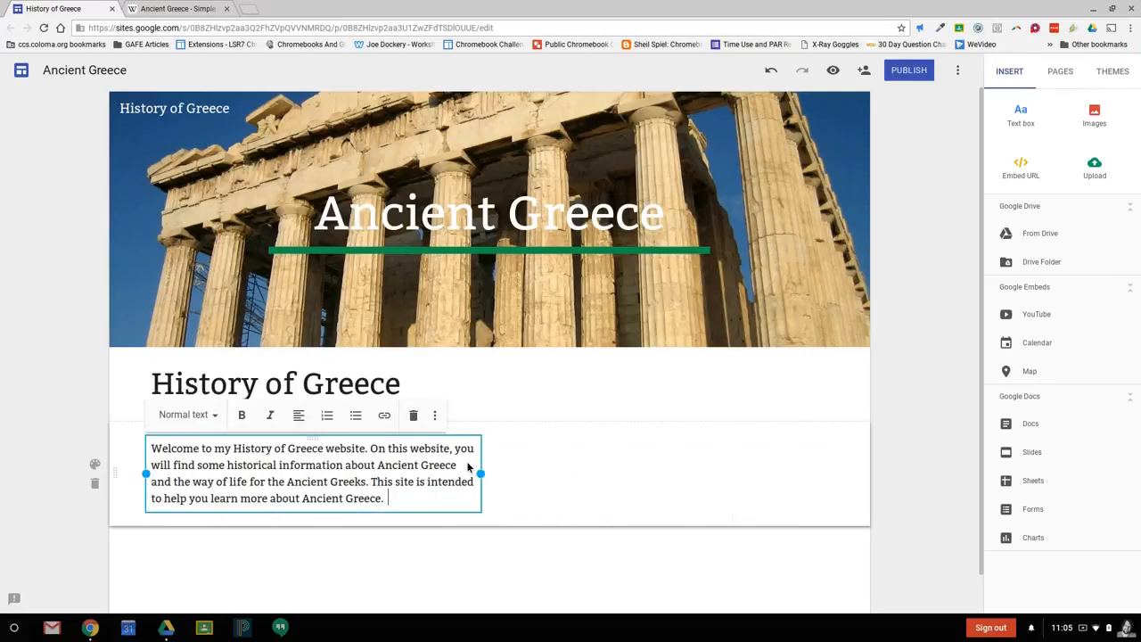
pyautogui.moveTo(394, 505); pyautogui.dragTo(152, 448)
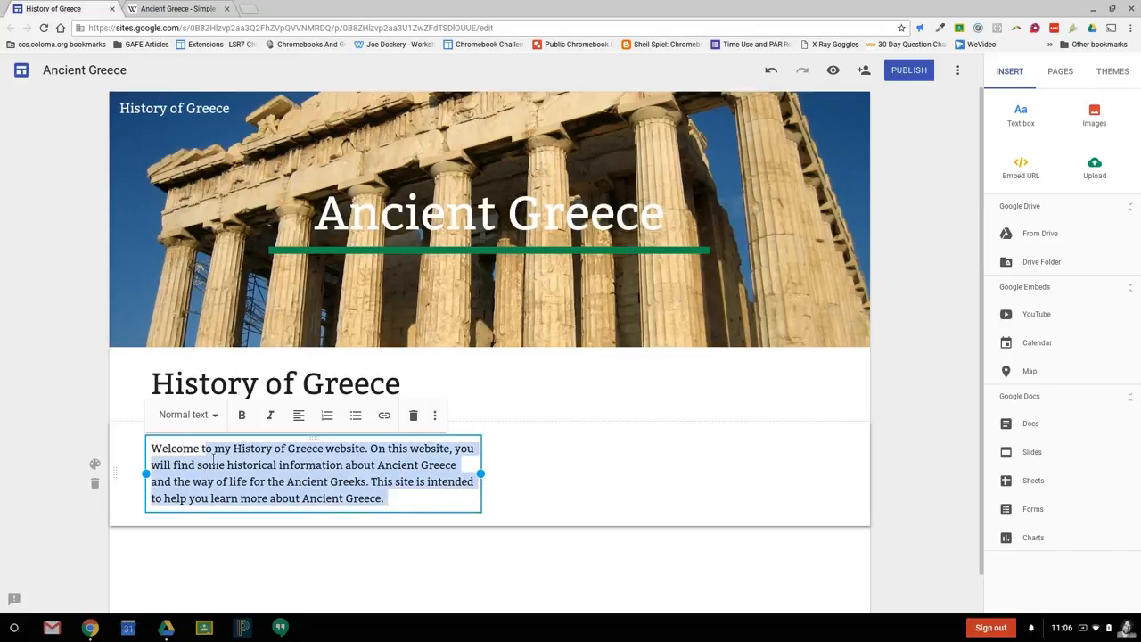
pyautogui.click(196, 423)
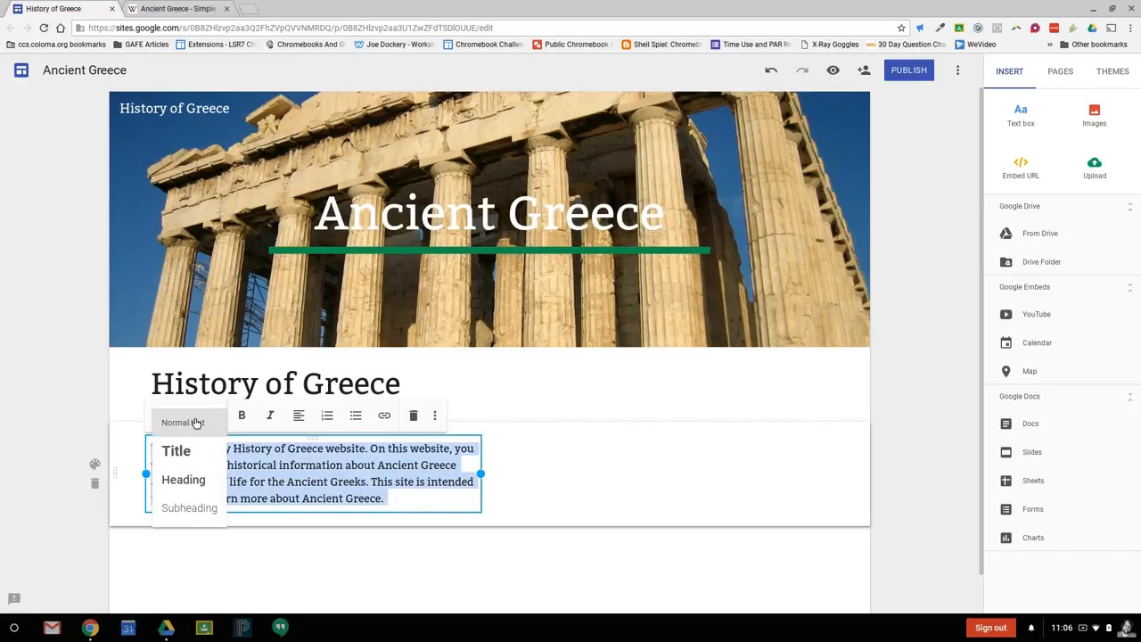
pyautogui.click(205, 478)
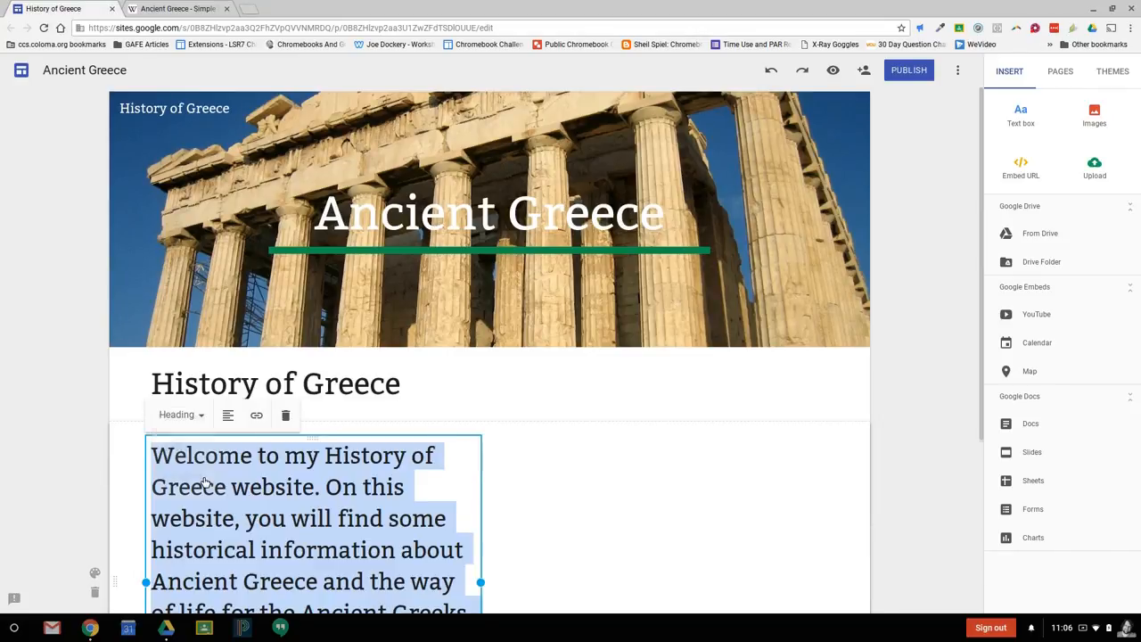
pyautogui.click(196, 414)
pyautogui.click(182, 505)
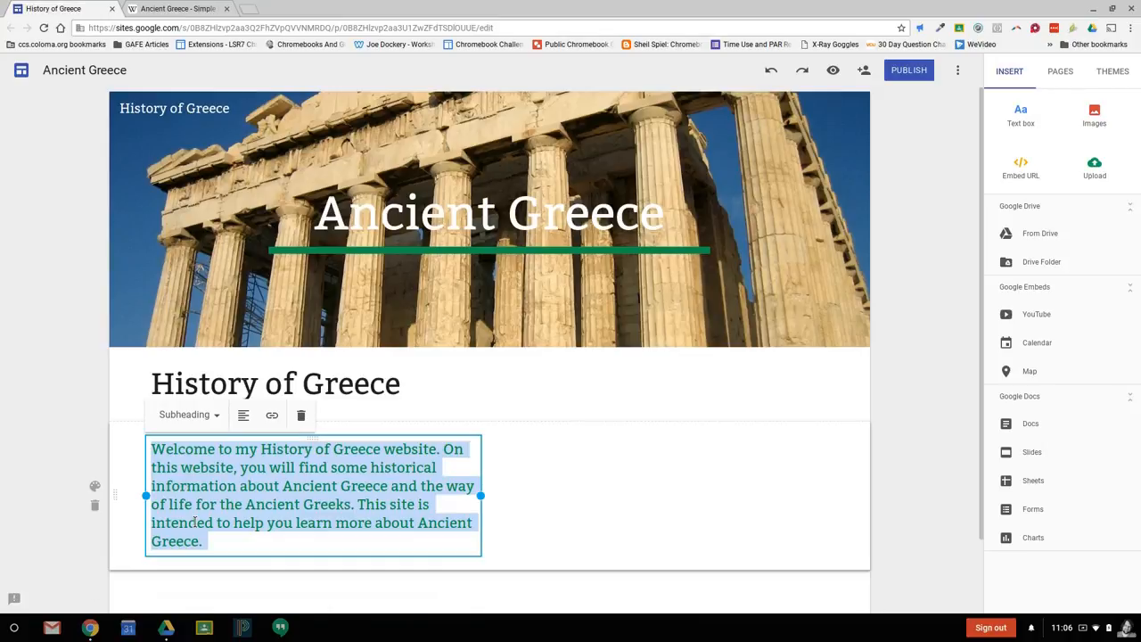
pyautogui.click(315, 559)
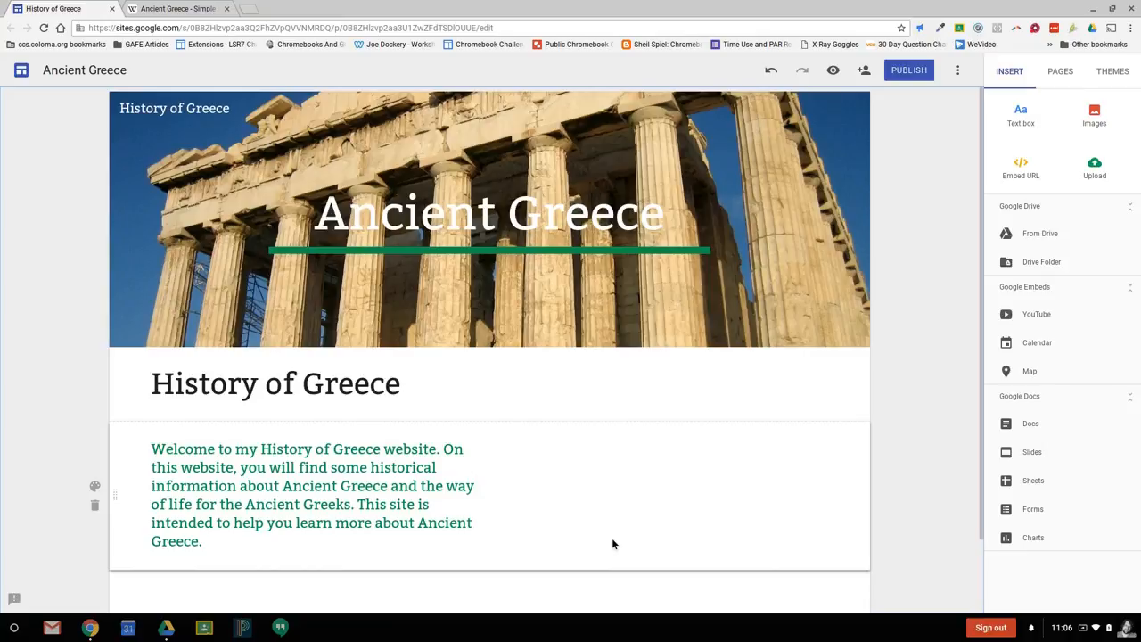
# Insert the photo of three temple columns from the Ancient Greece image search after viewing its Pixabay source page.
pyautogui.click(1099, 120)
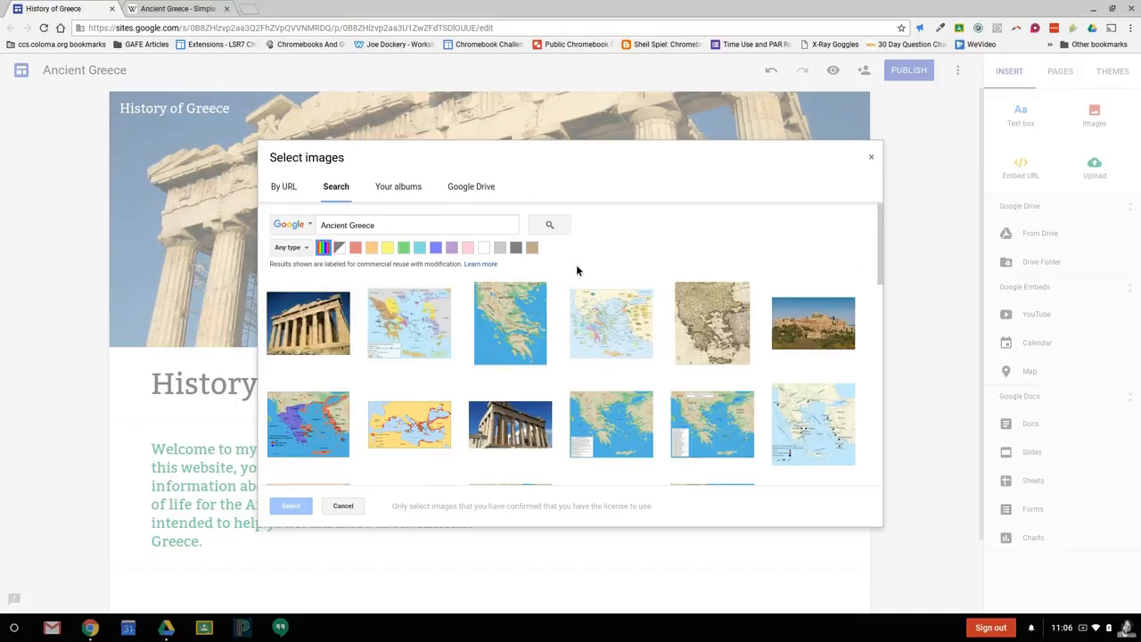
pyautogui.scroll(-5, 576, 263)
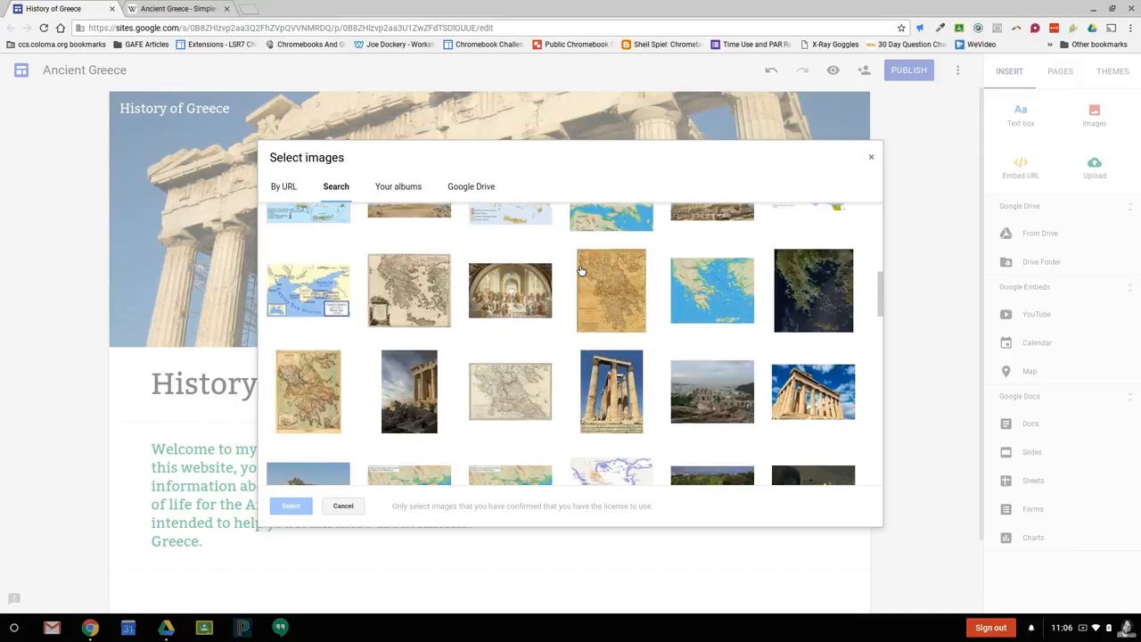
pyautogui.scroll(-5, 580, 266)
pyautogui.click(612, 290)
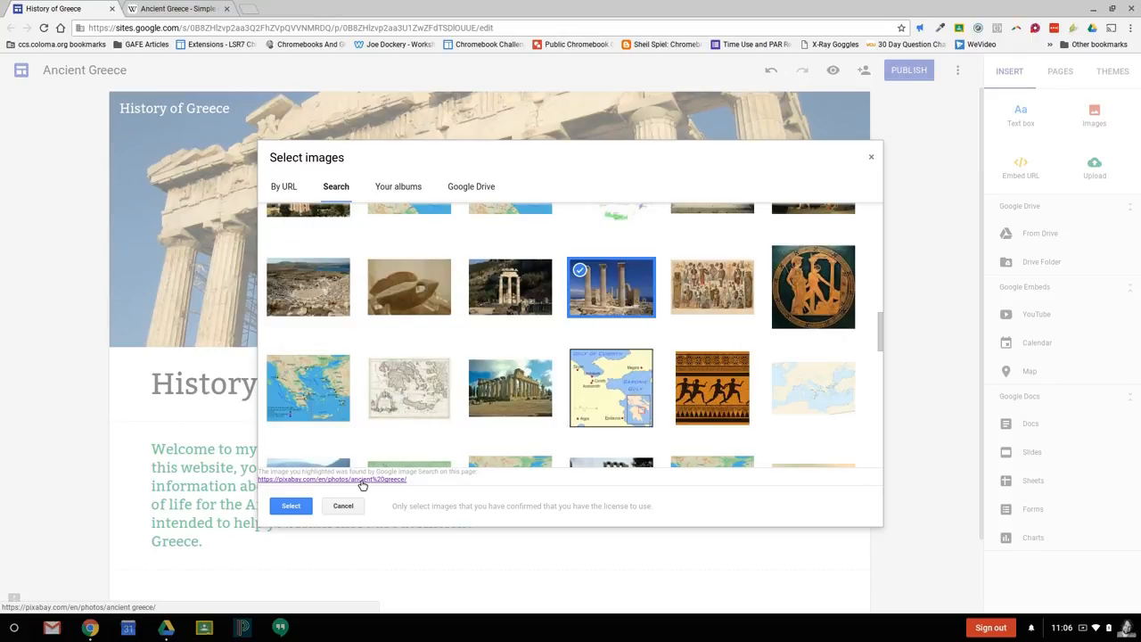
pyautogui.click(361, 482)
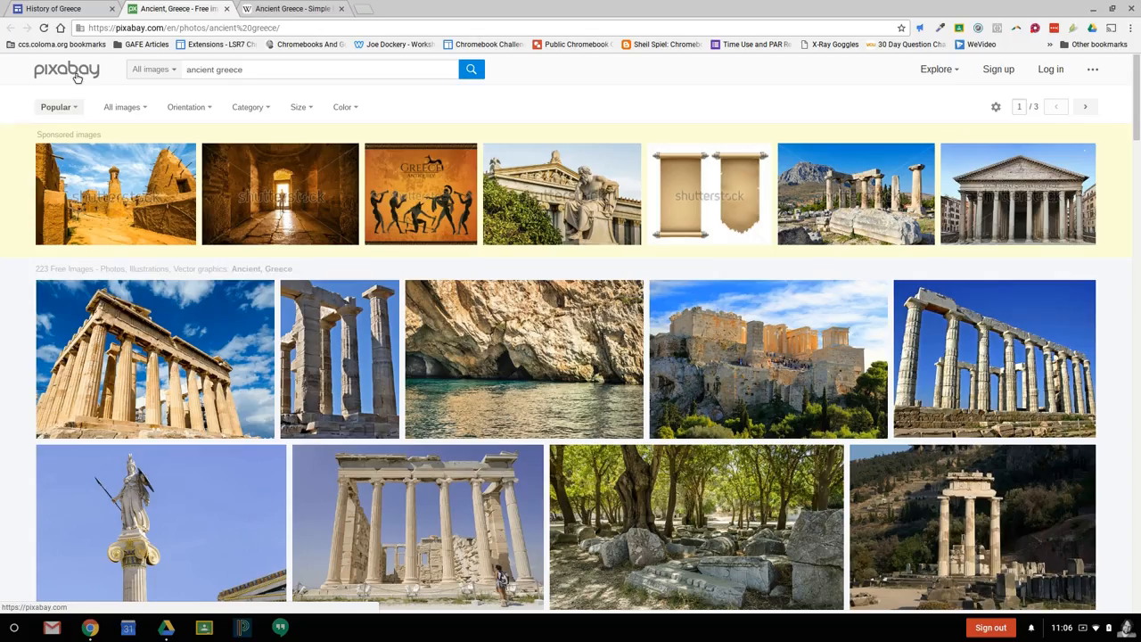
pyautogui.click(71, 8)
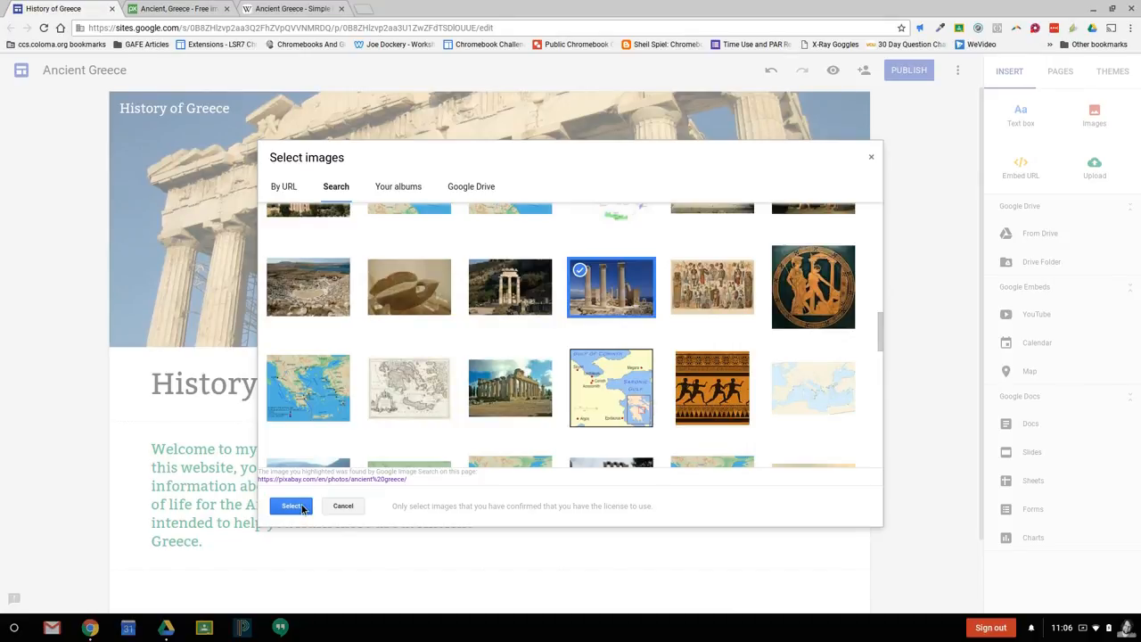
pyautogui.click(293, 505)
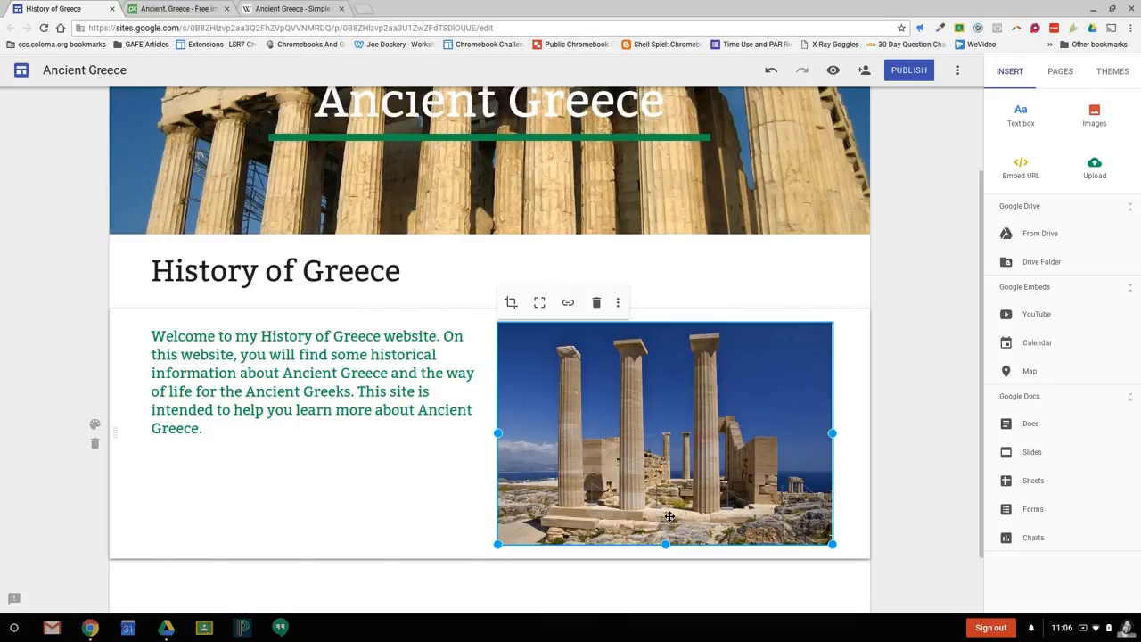
# Shrink the columns photo beside the introduction, align it to the section's right margin, and deselect everything.
pyautogui.click(381, 412)
pyautogui.click(687, 458)
pyautogui.moveTo(833, 544); pyautogui.dragTo(774, 478)
pyautogui.moveTo(685, 431); pyautogui.dragTo(685, 406)
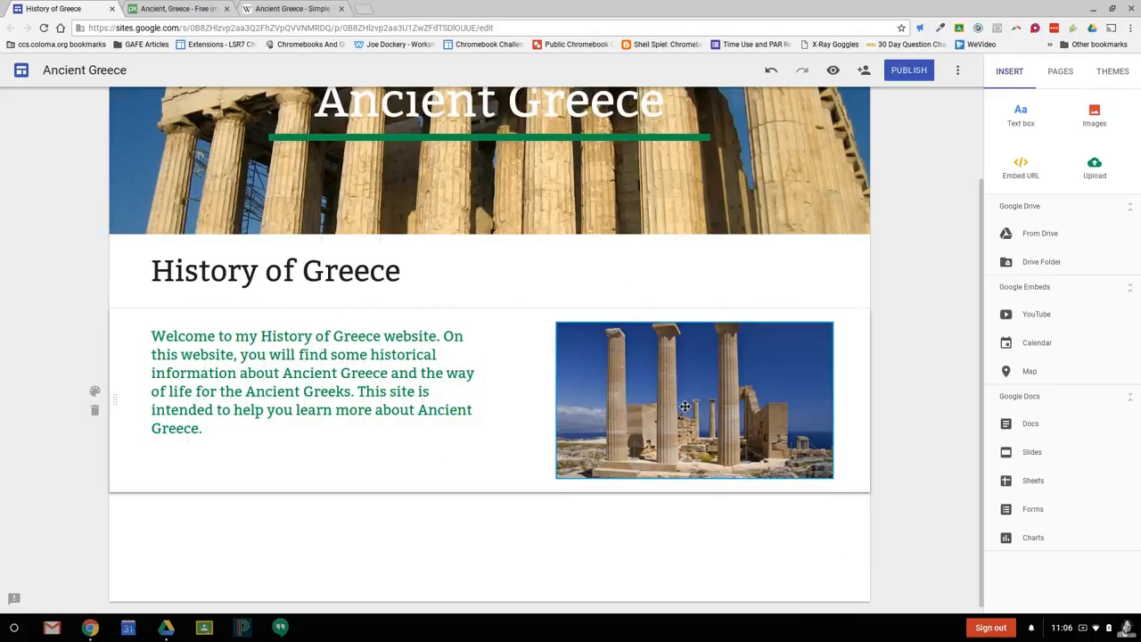
pyautogui.click(397, 354)
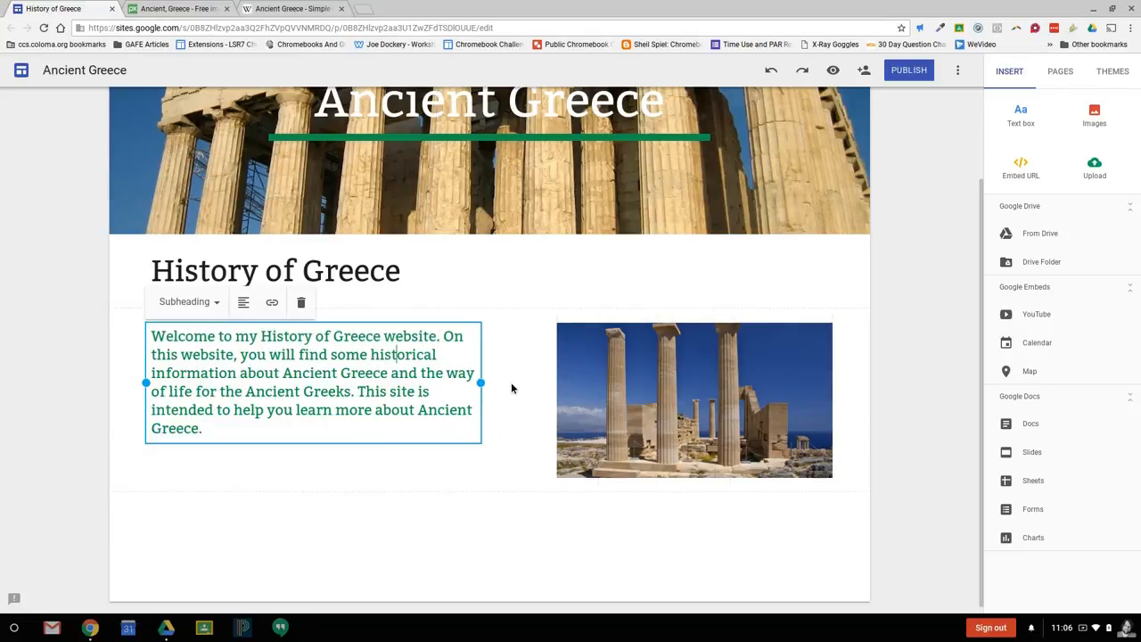
pyautogui.click(563, 541)
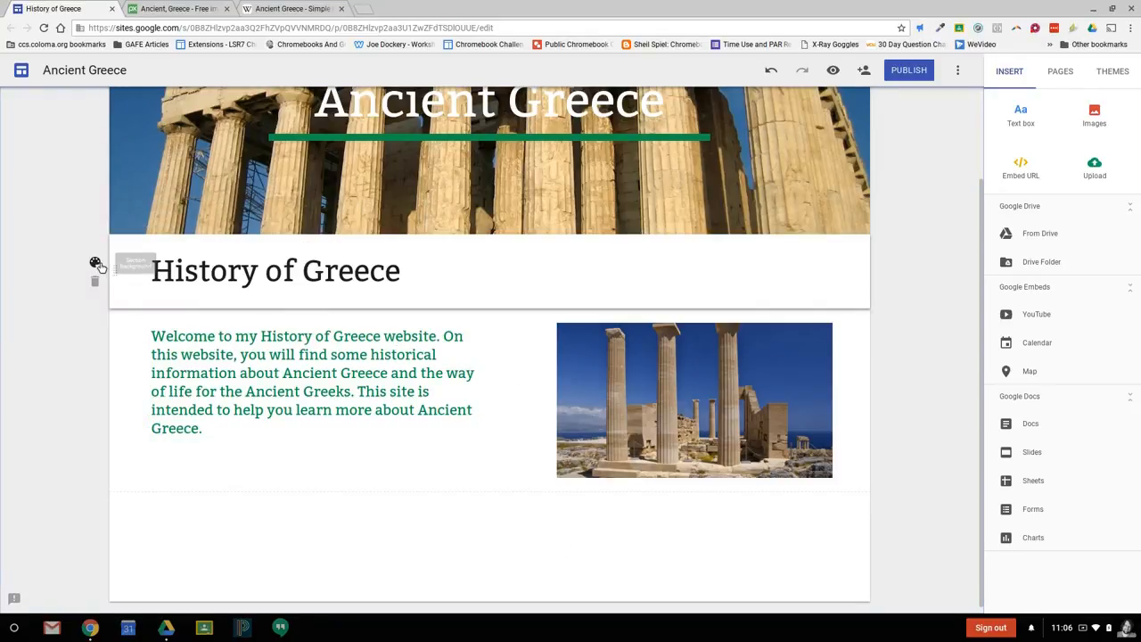
# Apply the Emphasis 2 section style to the section holding the introduction and columns photo.
pyautogui.click(96, 265)
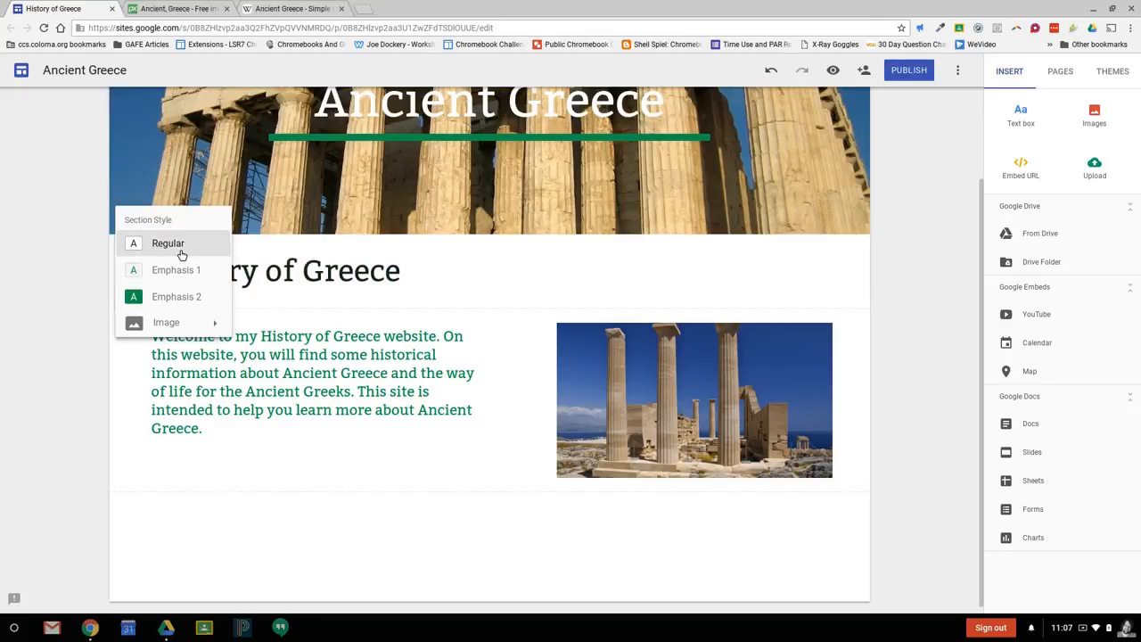
pyautogui.click(96, 391)
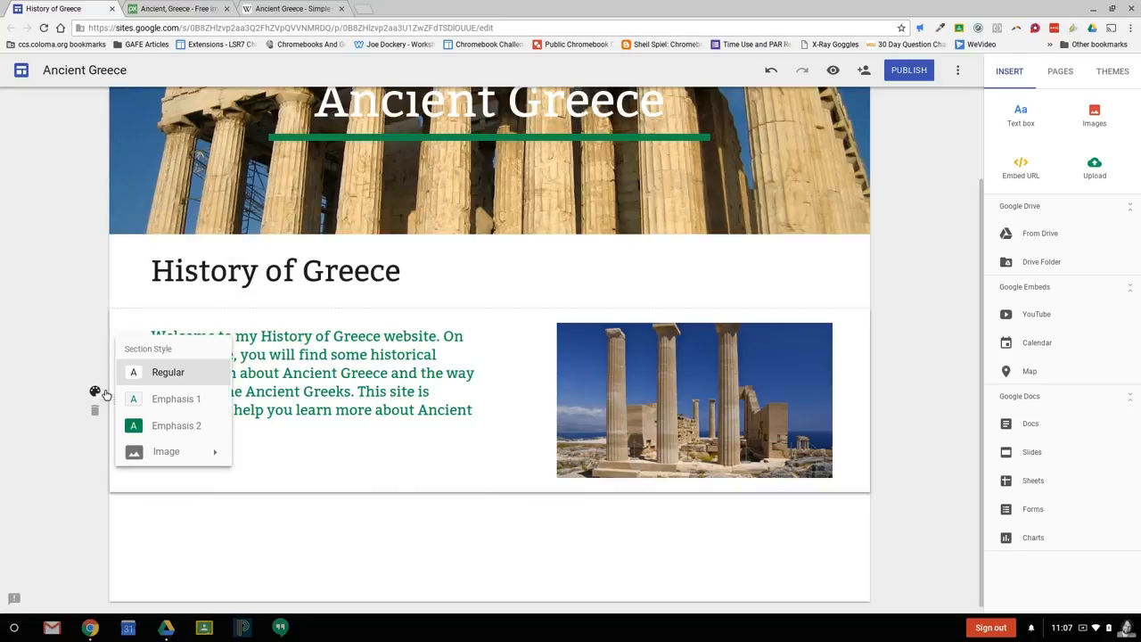
pyautogui.click(191, 426)
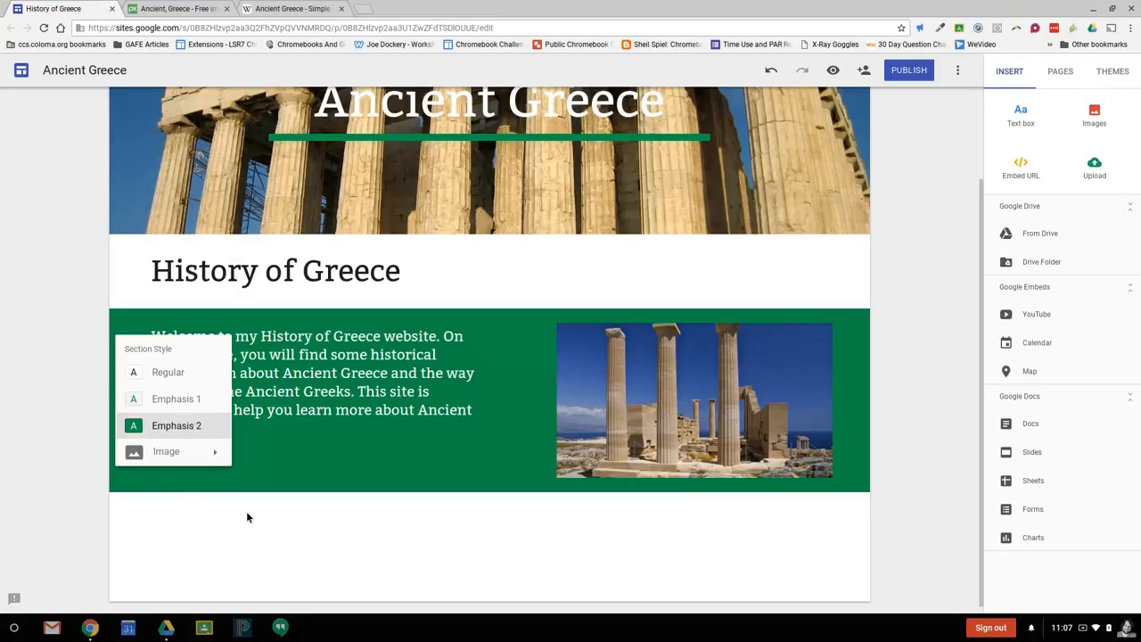
pyautogui.click(247, 515)
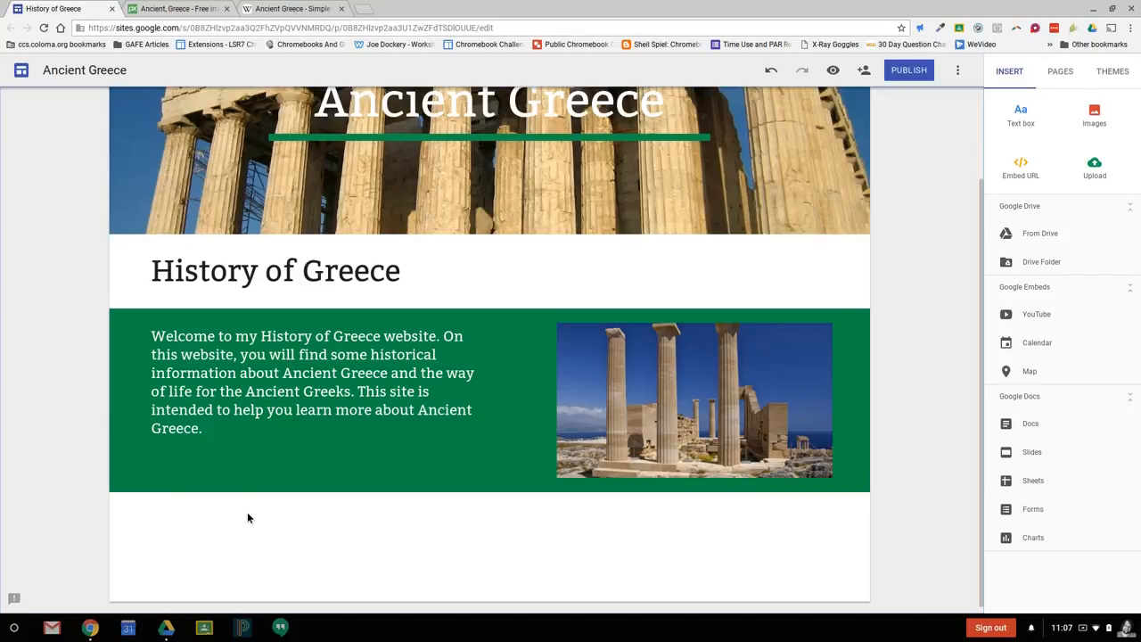
# Search YouTube for "Introduction to Ancient Greece" to find a video for the page.
pyautogui.moveTo(108, 407)
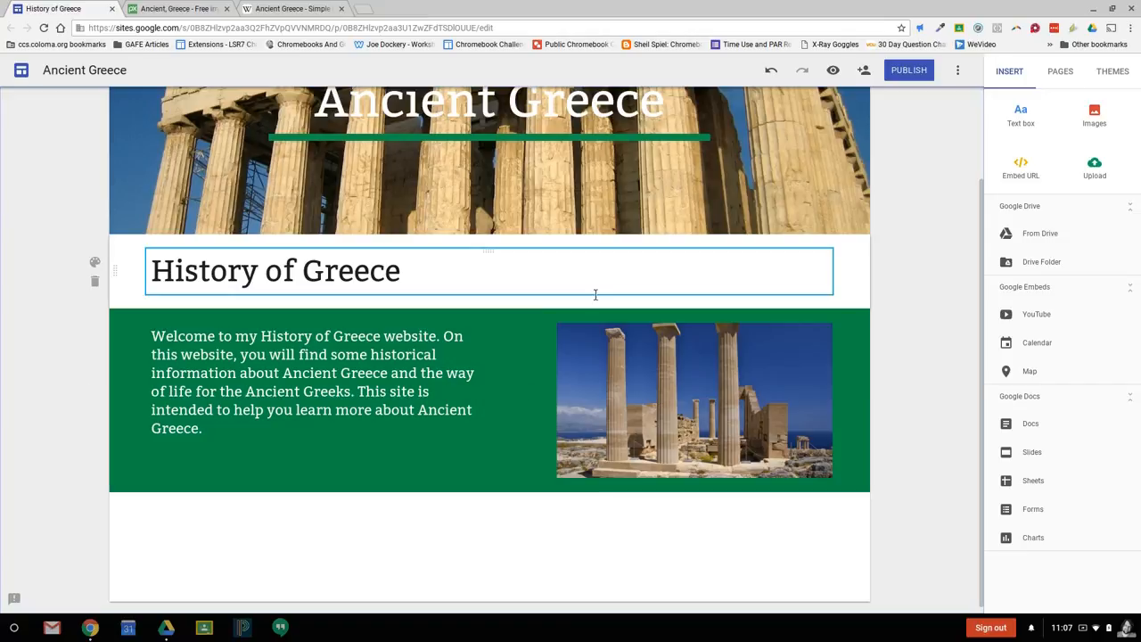
pyautogui.scroll(-1, 597, 293)
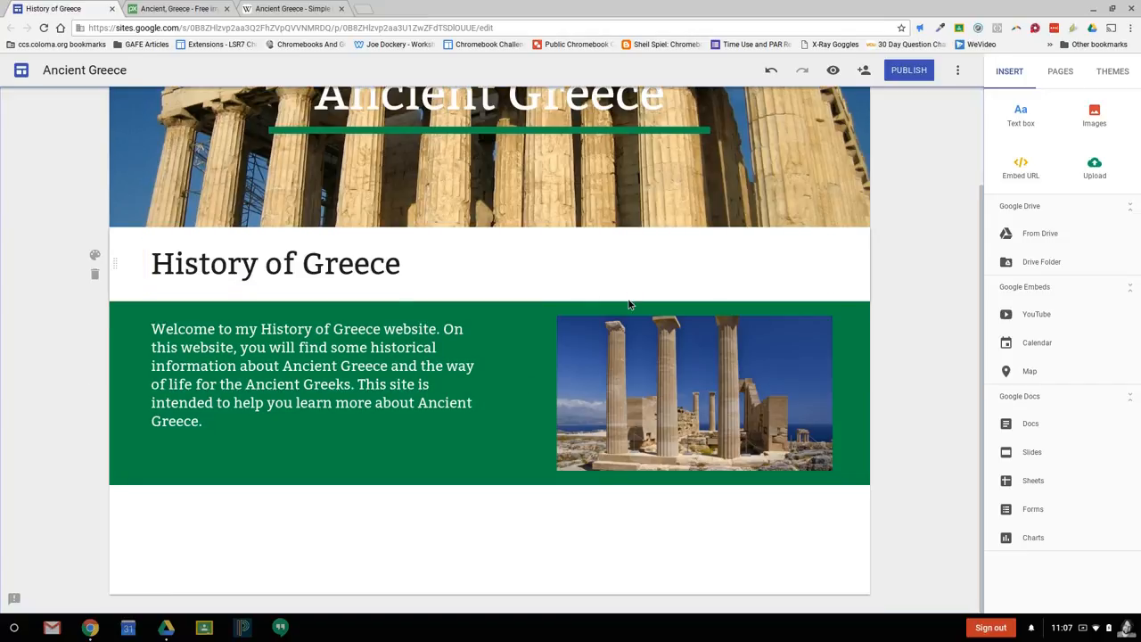
pyautogui.click(1057, 318)
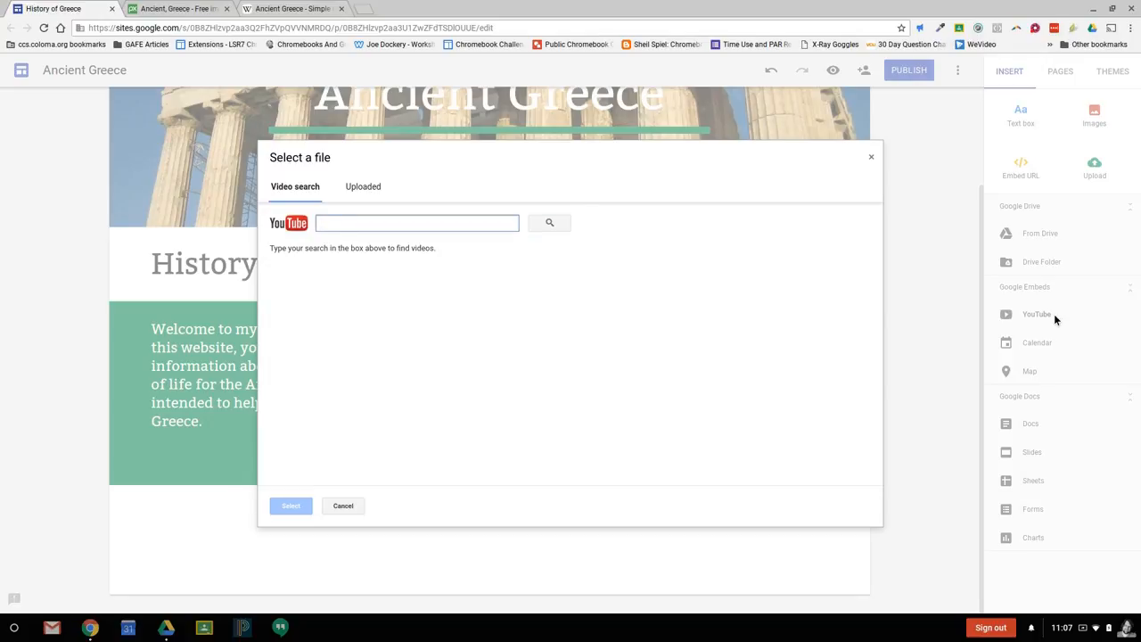
pyautogui.write('Ancient')
pyautogui.press('BackSpace')
pyautogui.press('BackSpace')
pyautogui.press('BackSpace')
pyautogui.press('BackSpace')
pyautogui.press('BackSpace')
pyautogui.press('BackSpace')
pyautogui.press('BackSpace')
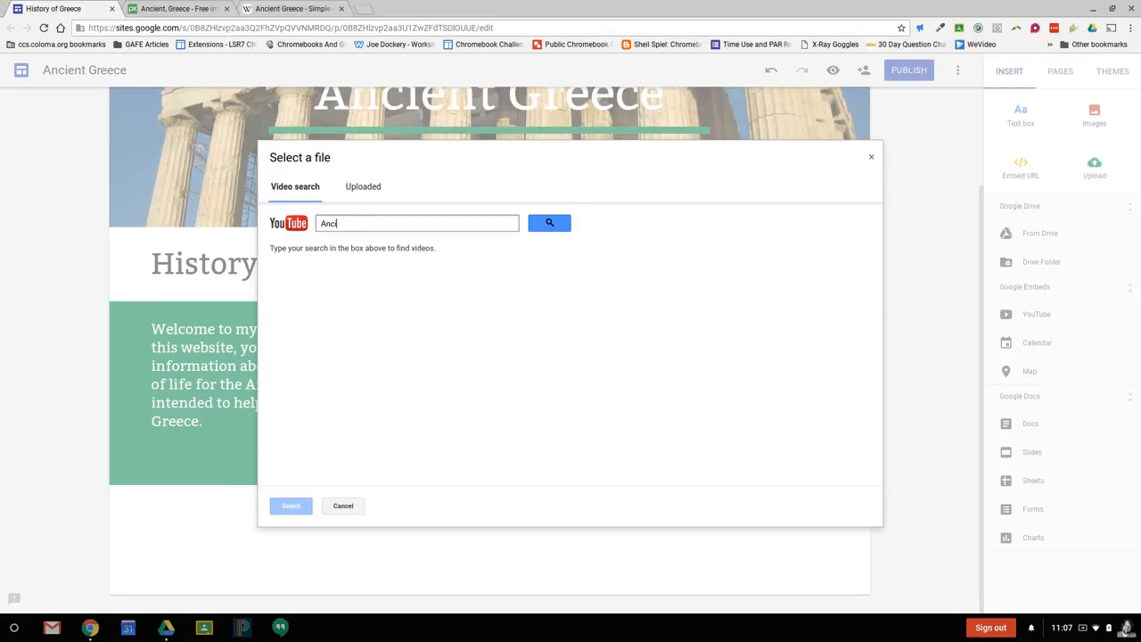
pyautogui.write('Introduction to Ancient Greece')
pyautogui.press('Return')
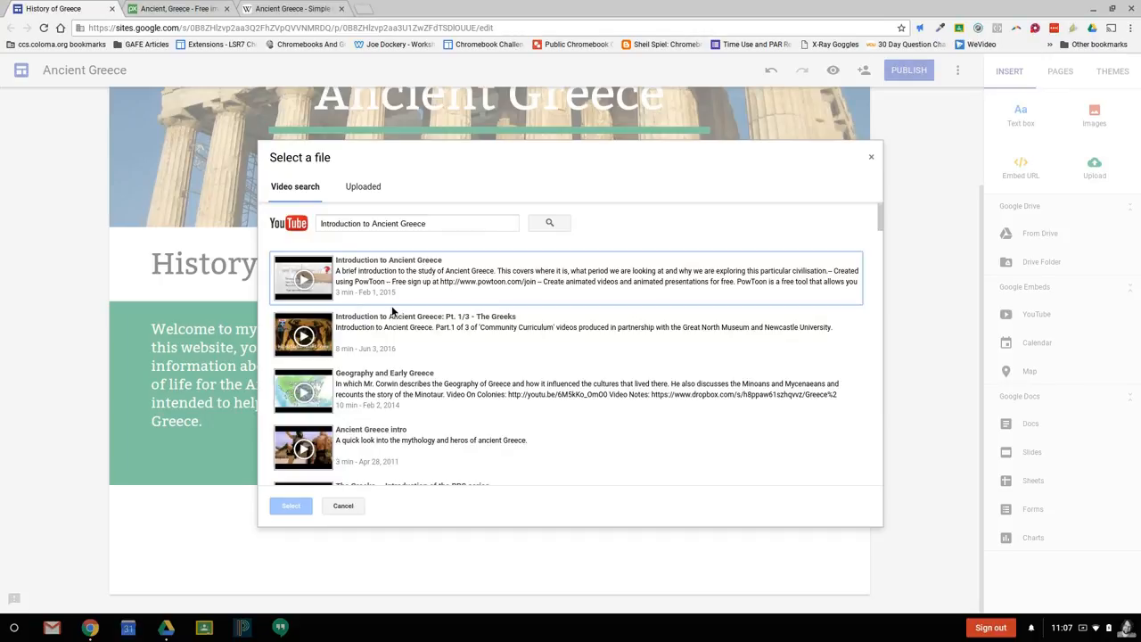
# Embed the first result, the "Introduction to Ancient Greece" video, and enlarge it to the full content width.
pyautogui.click(366, 299)
pyautogui.click(289, 506)
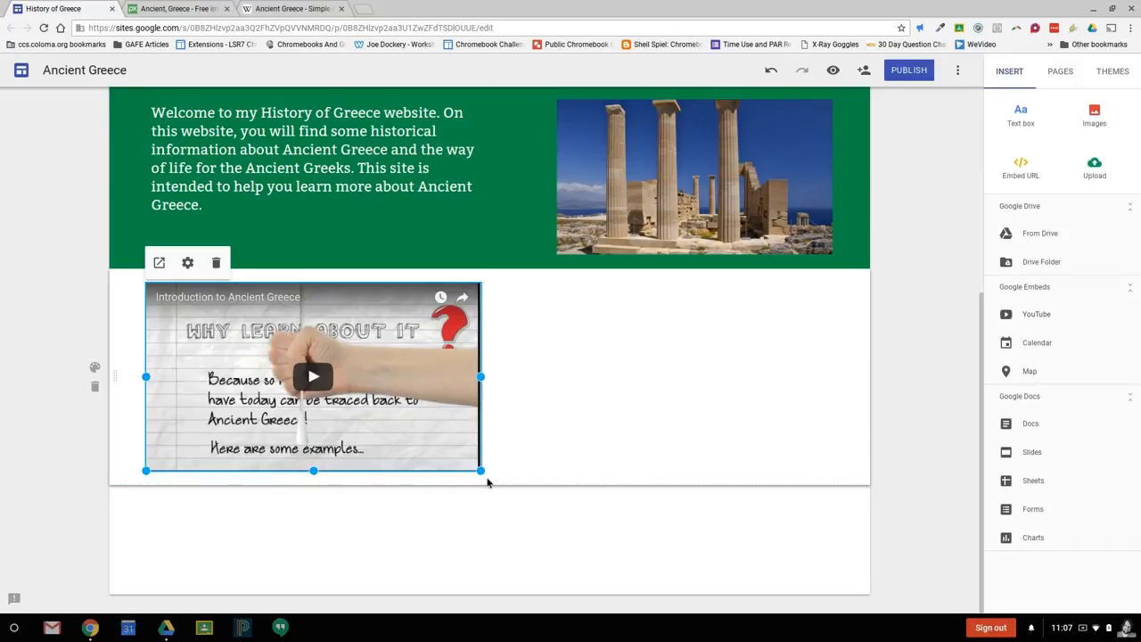
pyautogui.moveTo(481, 470); pyautogui.dragTo(835, 570)
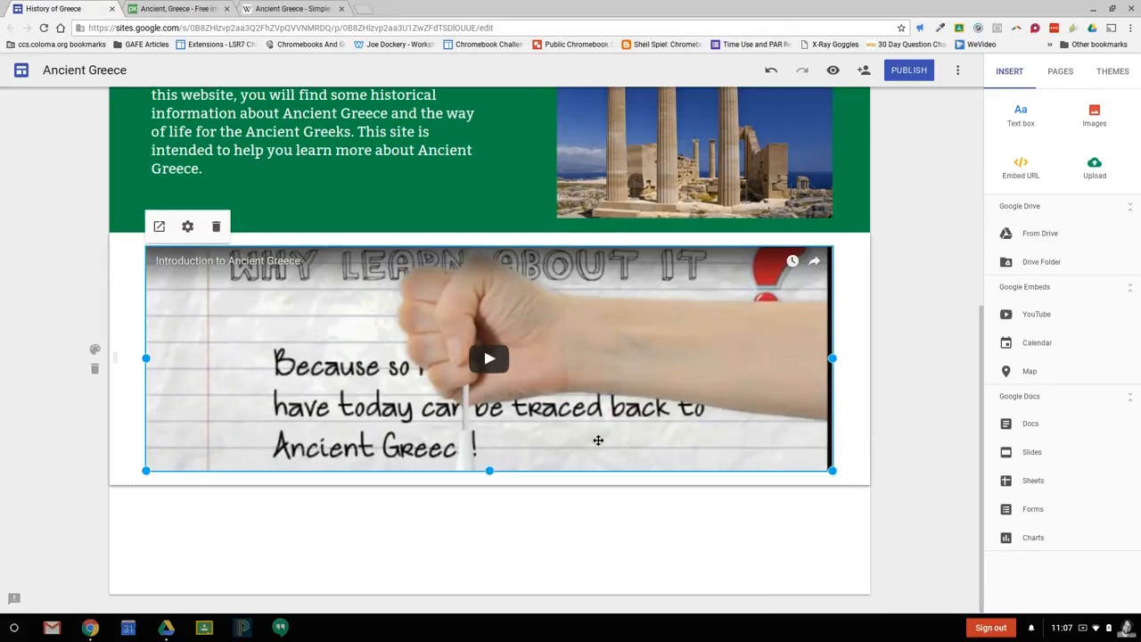
# Apply the Emphasis 1 section style to the section containing the video.
pyautogui.click(95, 350)
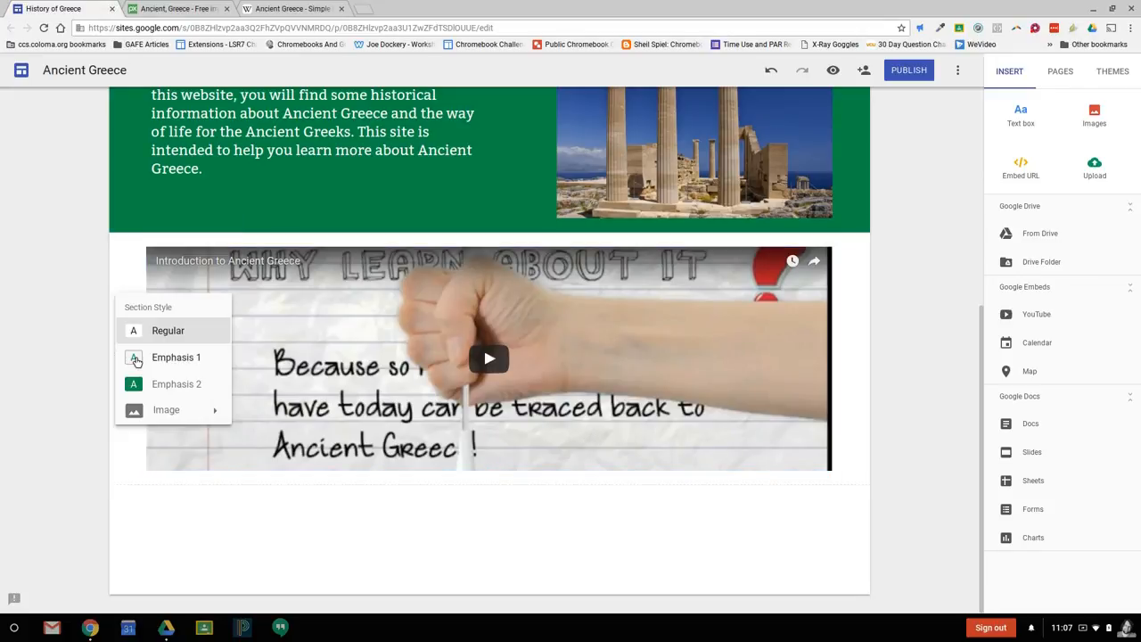
pyautogui.click(195, 356)
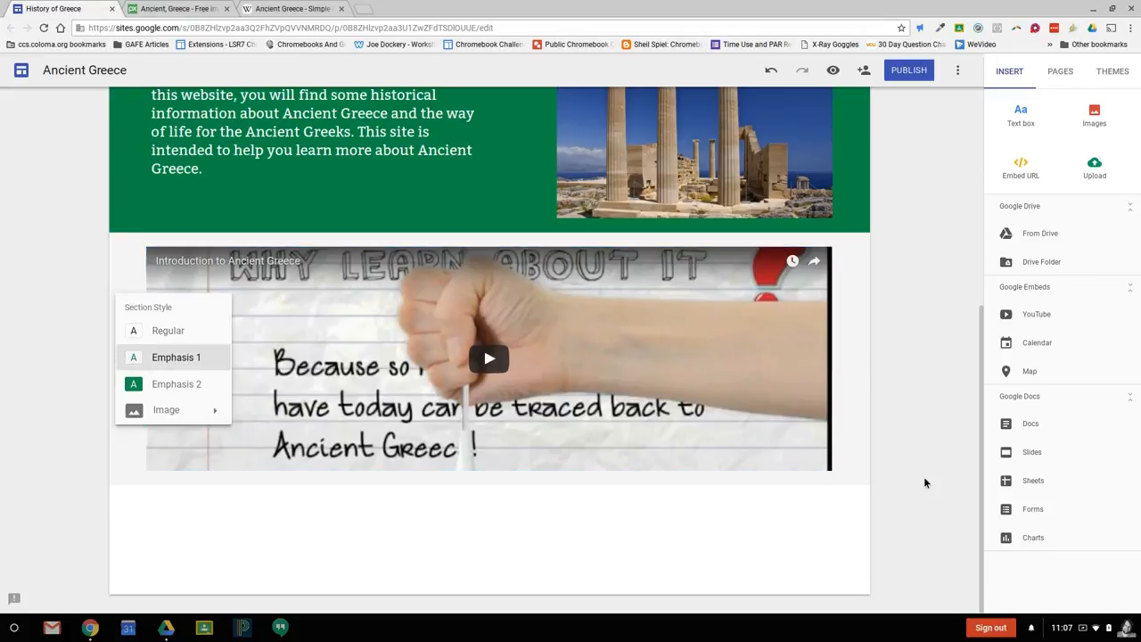
pyautogui.click(924, 481)
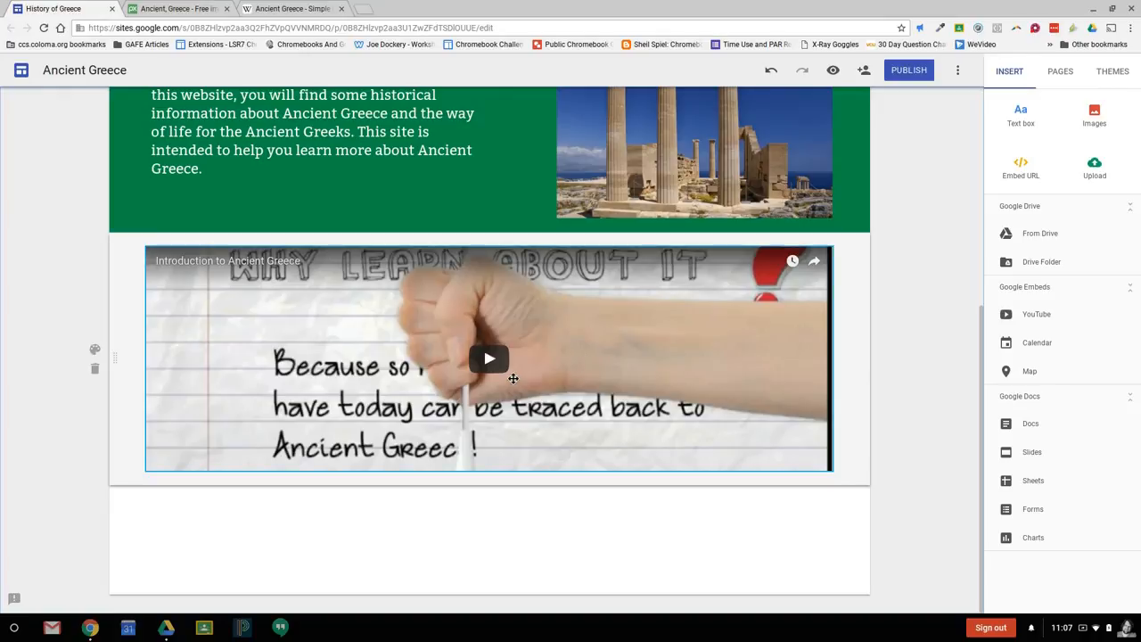